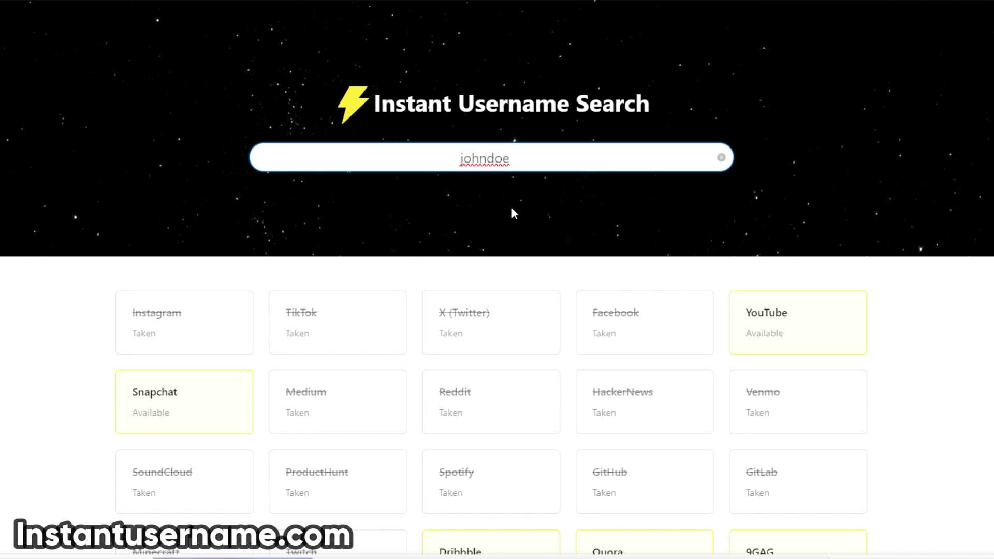
# - Scroll the johndoe results grid to see ArtStation, BitBucket and Clubhouse marked available
pyautogui.scroll(-3, 511, 210)
pyautogui.scroll(-3, 512, 217)
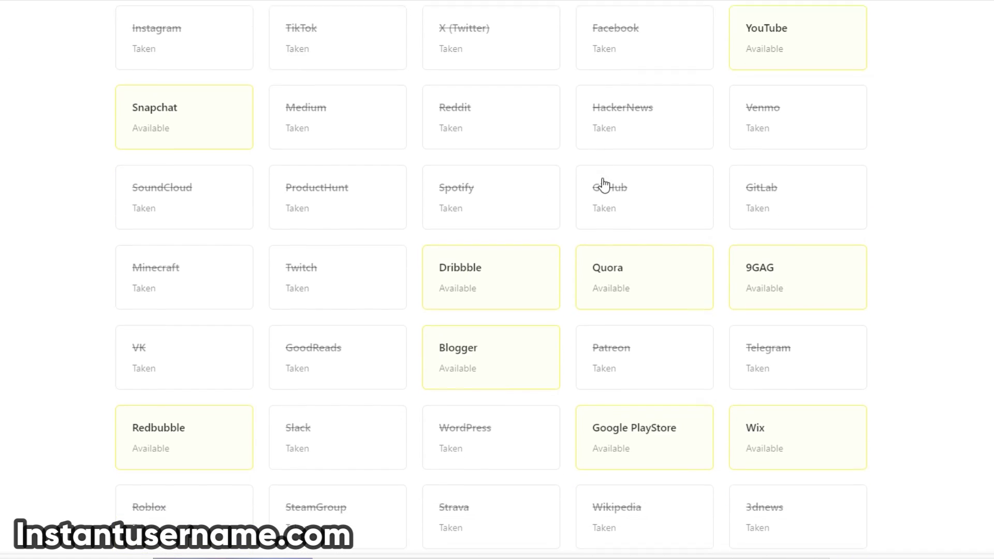
pyautogui.scroll(-3, 604, 187)
pyautogui.scroll(-5, 602, 184)
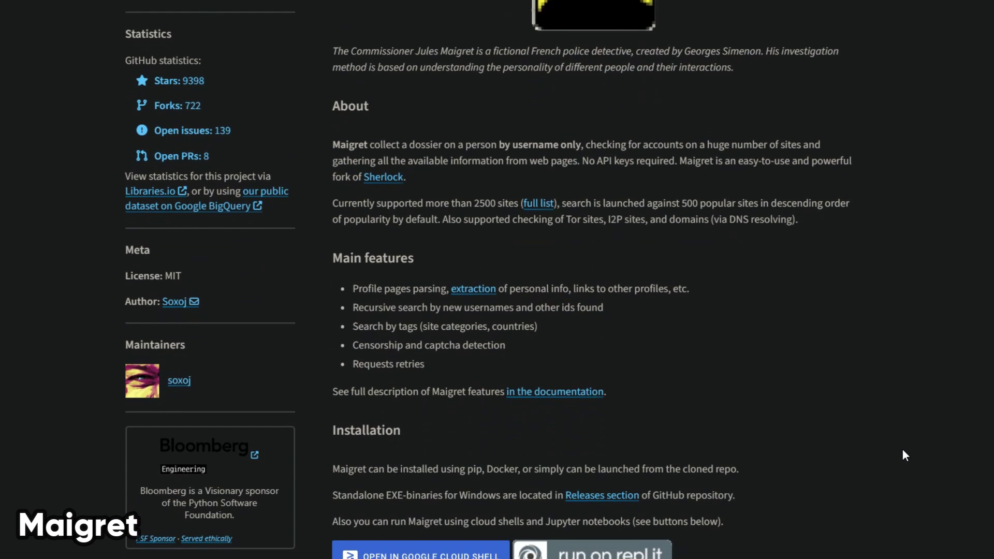
# - Scroll Maigret's page through the pip3 install/Docker installation and 'maigret user --html --pdf' usage examples
pyautogui.scroll(-8, 903, 450)
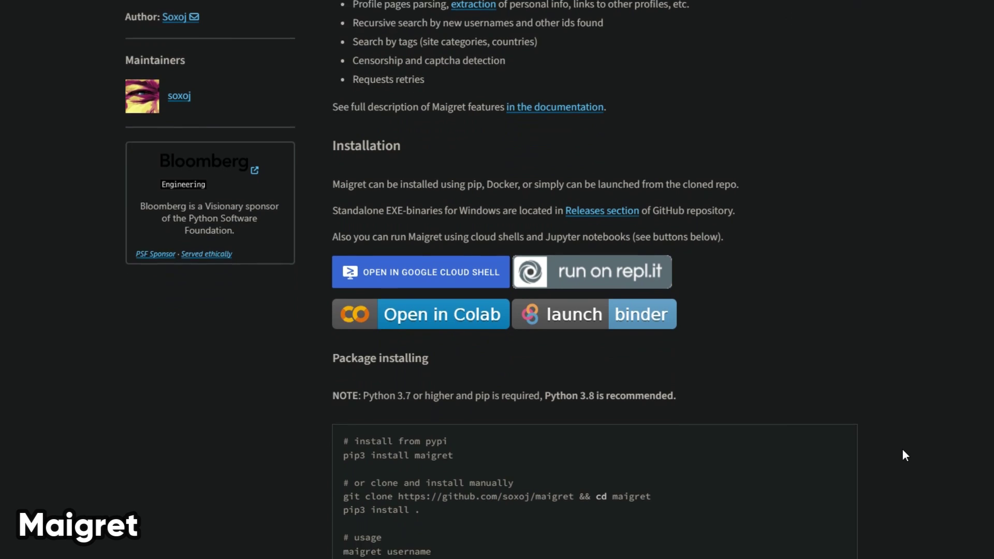
pyautogui.scroll(-9, 902, 450)
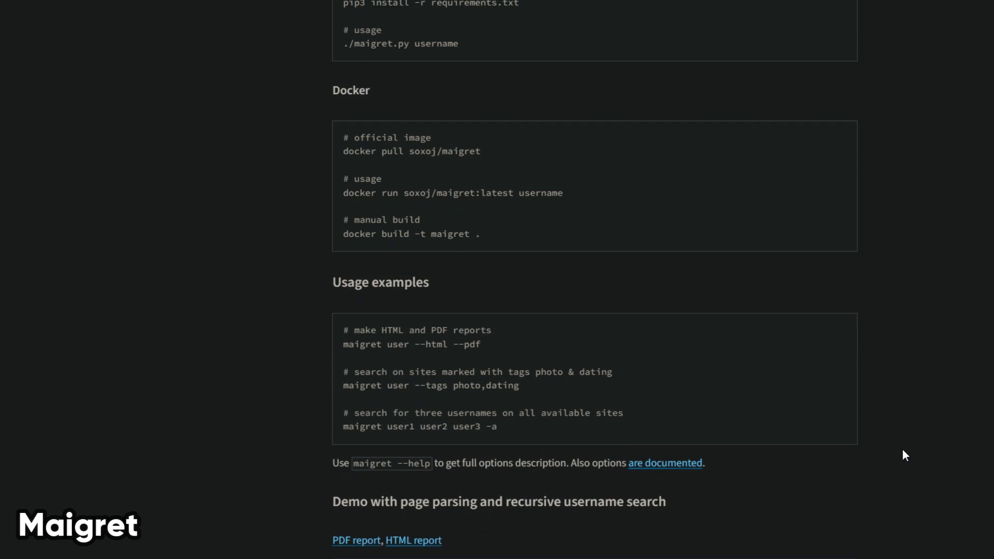
pyautogui.scroll(-5, 903, 450)
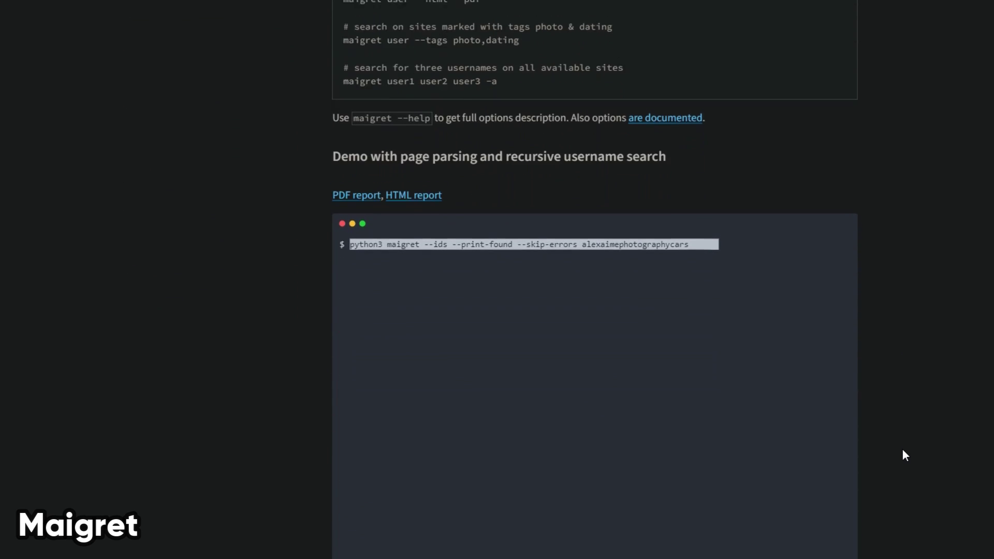
pyautogui.scroll(-5, 902, 449)
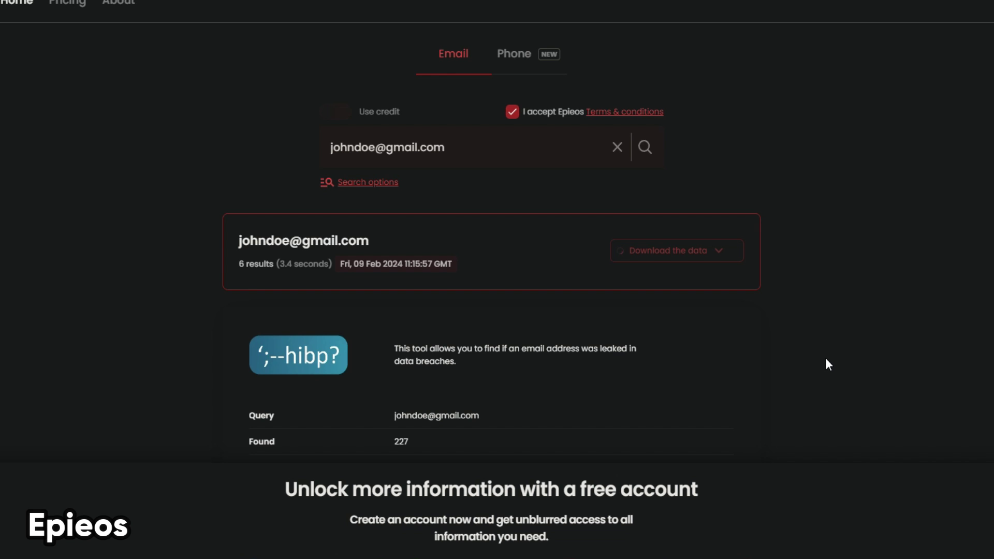
# - Scroll through the email search results and enter a doe@ address
pyautogui.scroll(-3, 826, 363)
pyautogui.scroll(-2, 826, 358)
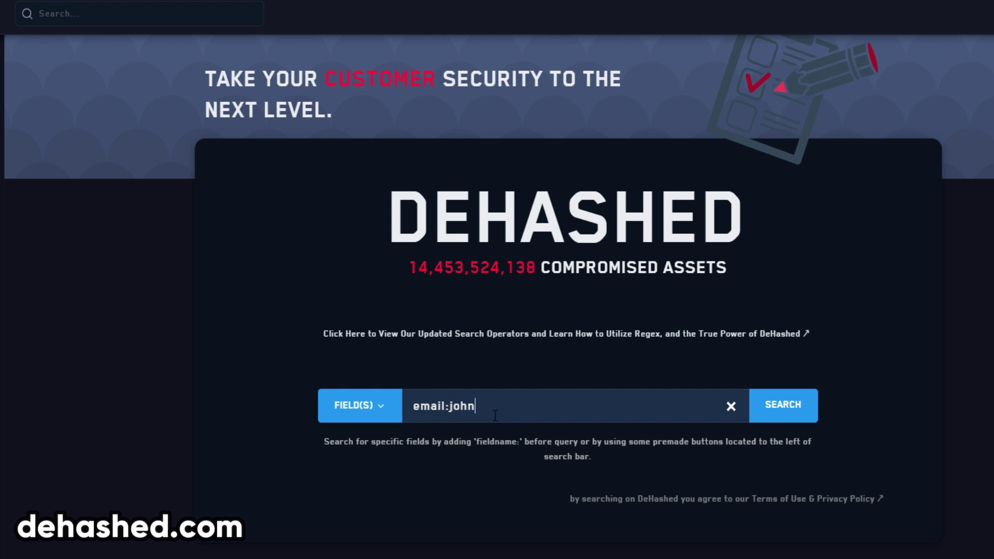
pyautogui.write('doe@')
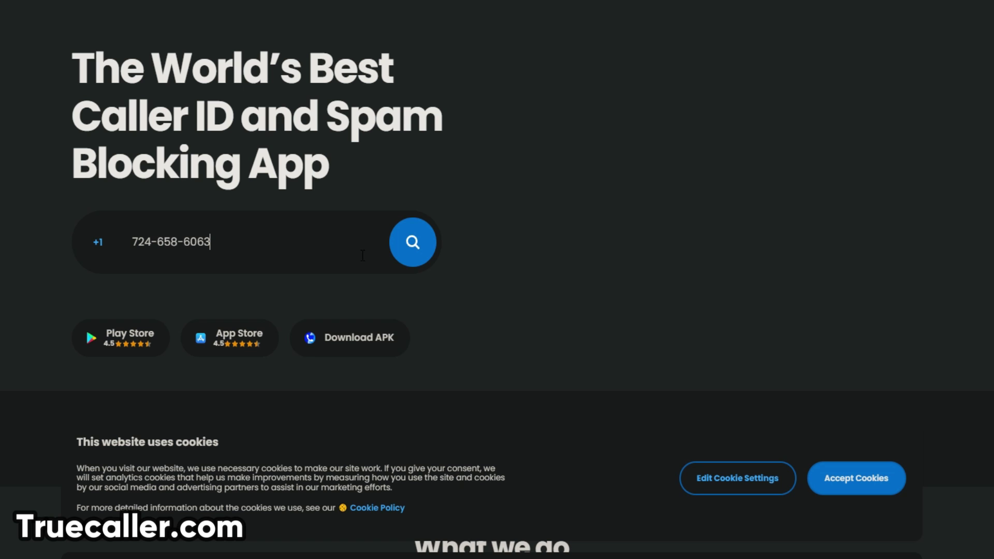
# - Run the Truecaller lookup on the entered phone number and tick 'I reside in California'
pyautogui.click(412, 243)
pyautogui.scroll(-2, 688, 256)
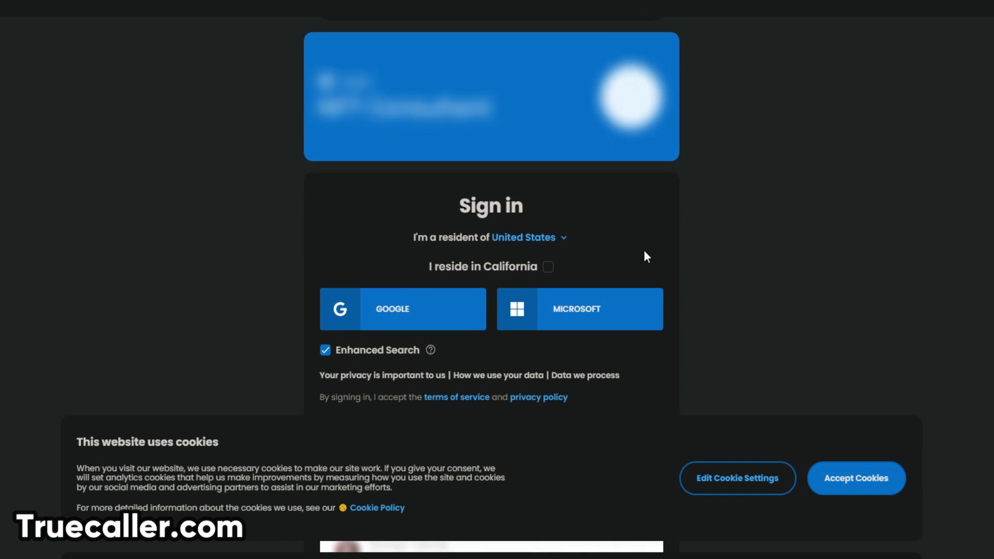
pyautogui.click(549, 267)
pyautogui.scroll(-3, 551, 266)
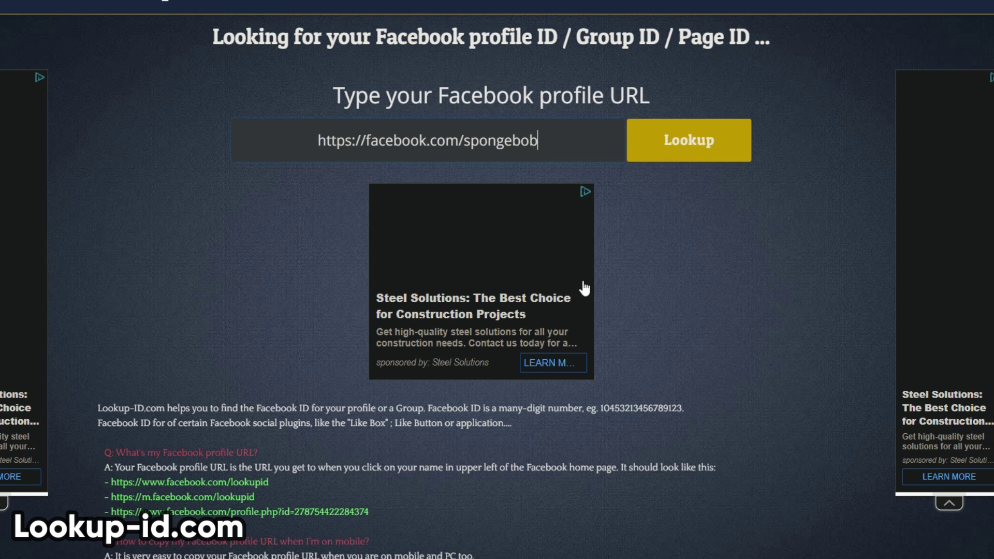
# - Get the numeric Facebook ID for facebook.com/spongebob on Lookup-id and select it to copy
pyautogui.press('Return')
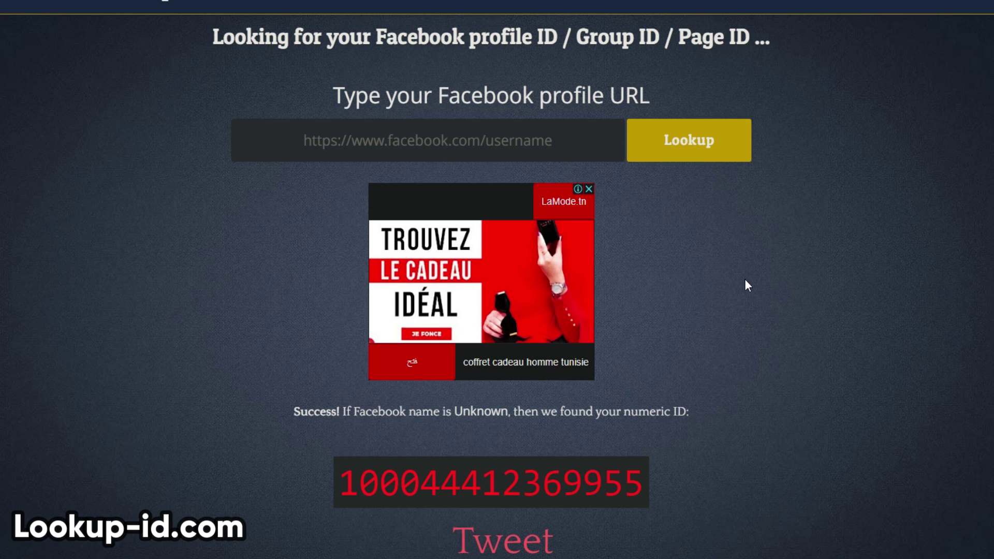
pyautogui.scroll(-4, 746, 281)
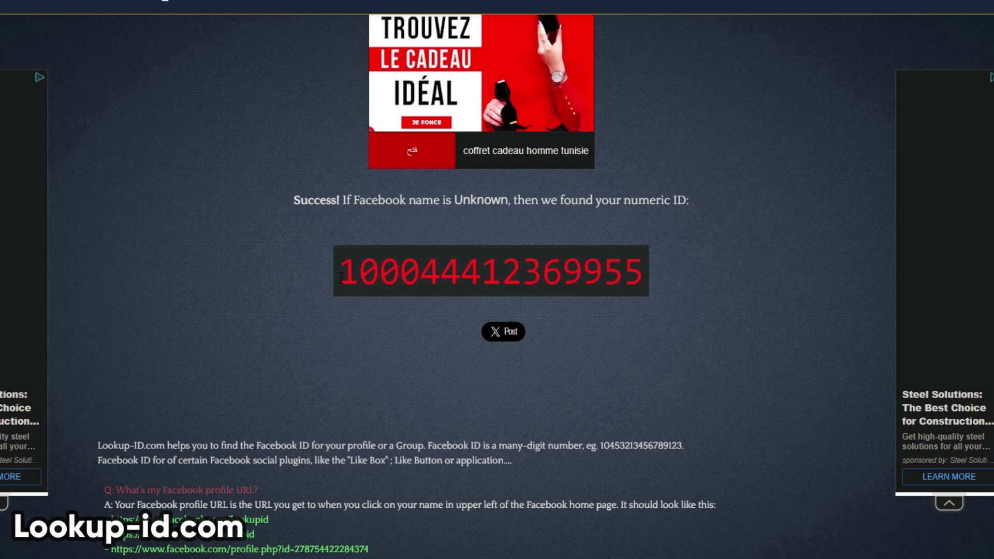
pyautogui.moveTo(340, 279); pyautogui.dragTo(646, 276)
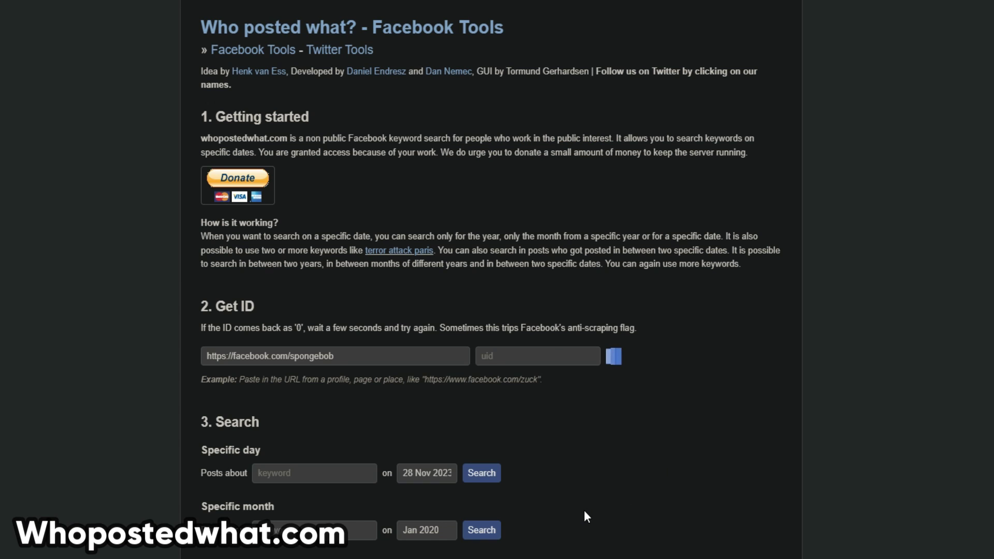
# - Highlight Whopostedwhat's date-based post searches, then choose Posts as Sowsearch's search type
pyautogui.scroll(-3, 402, 415)
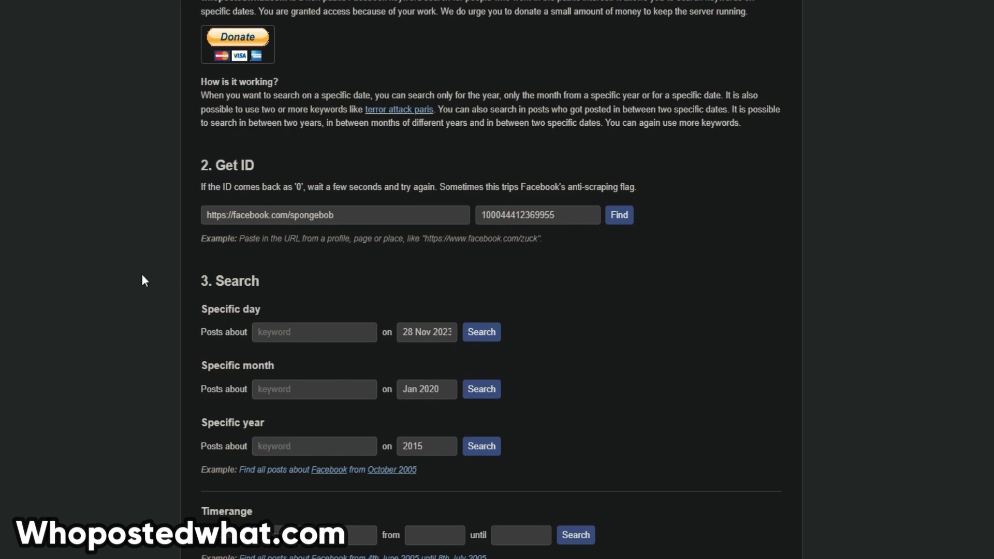
pyautogui.moveTo(252, 315); pyautogui.dragTo(551, 476)
pyautogui.click(551, 477)
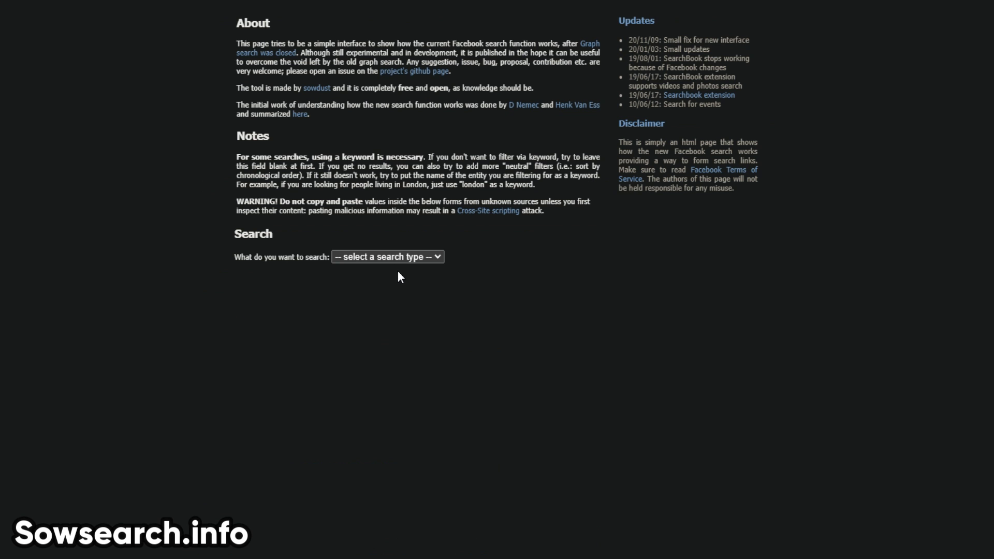
pyautogui.click(387, 257)
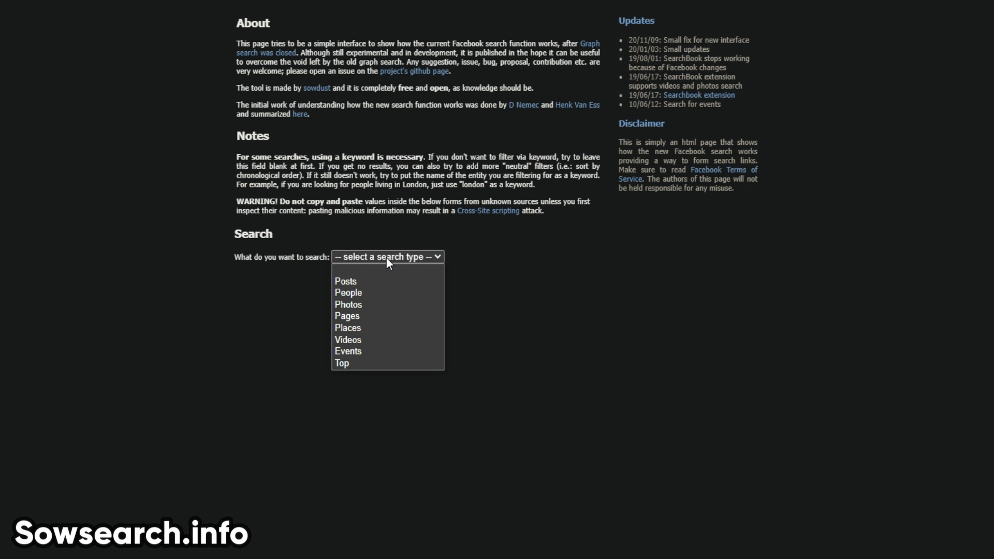
pyautogui.click(360, 282)
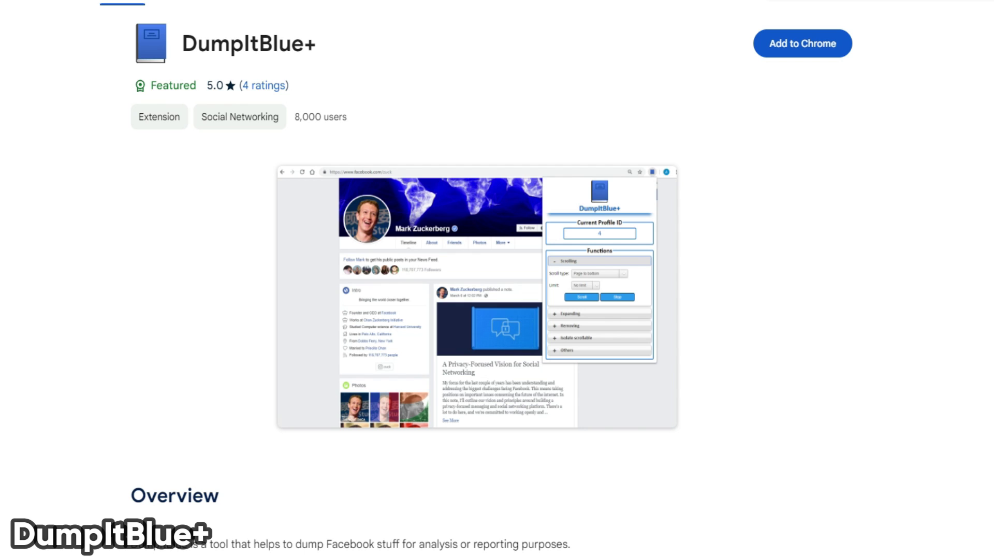
# - Scroll the Facebook Posts Scraper page down to the Output sample table and its JSON code block
pyautogui.scroll(-10, 983, 439)
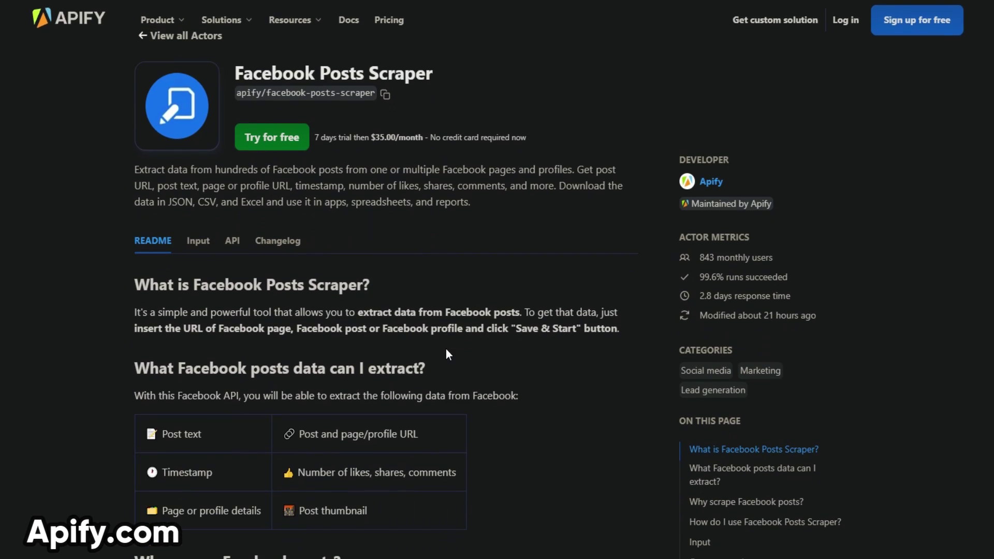
pyautogui.scroll(-3, 446, 350)
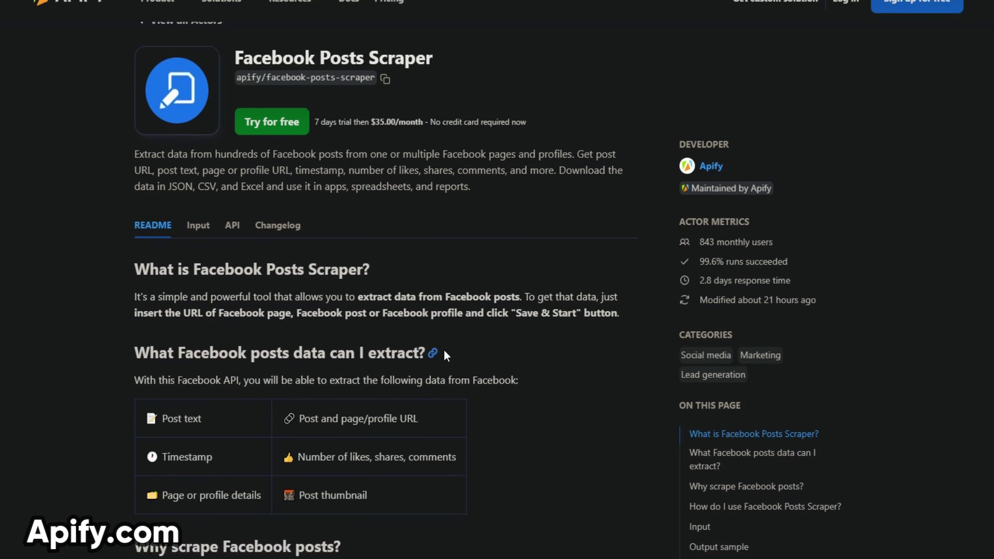
pyautogui.scroll(-4, 441, 354)
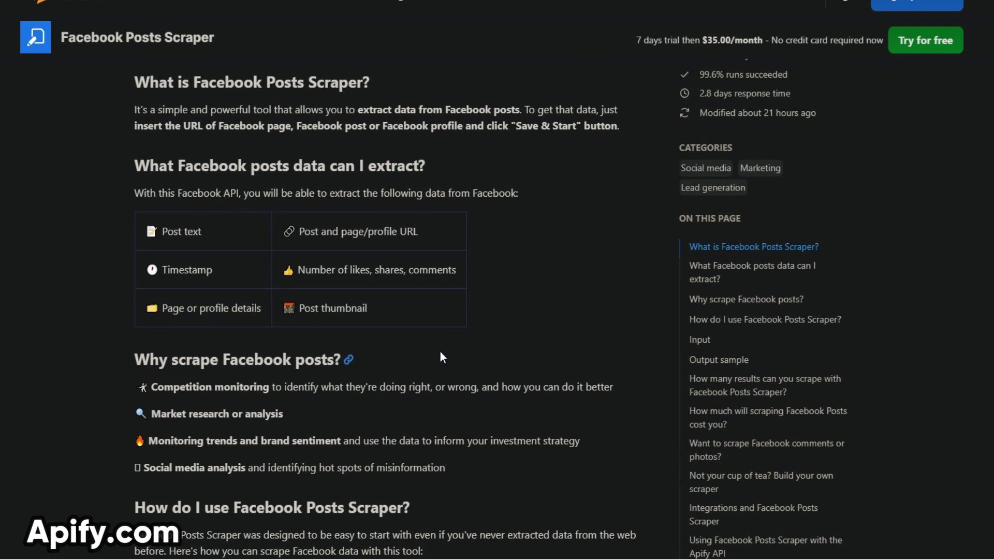
pyautogui.scroll(-4, 440, 353)
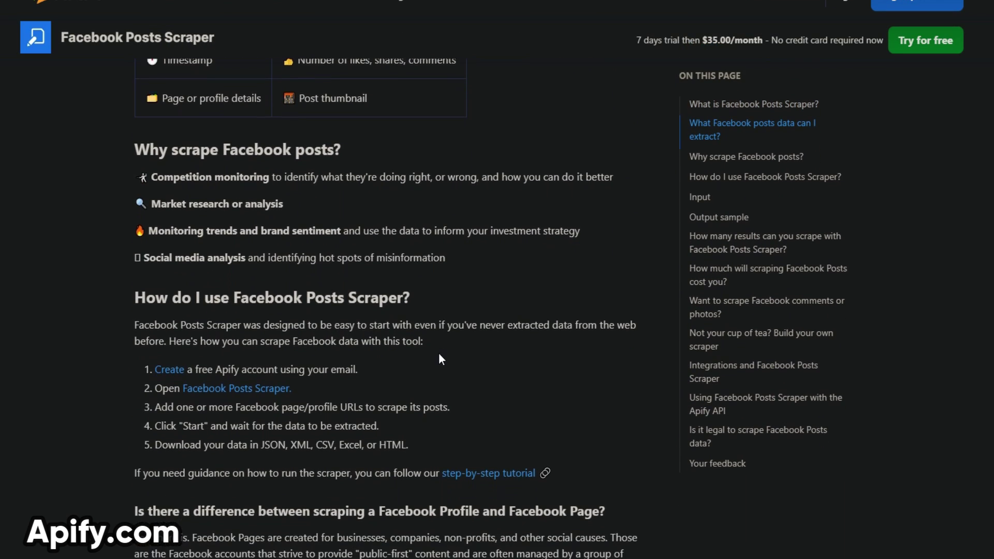
pyautogui.scroll(-5, 439, 352)
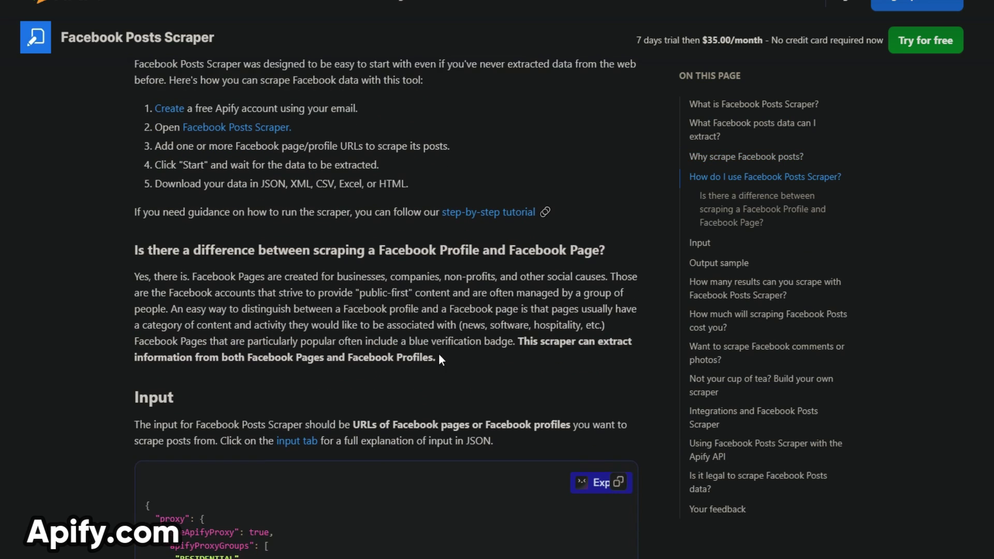
pyautogui.scroll(-7, 441, 360)
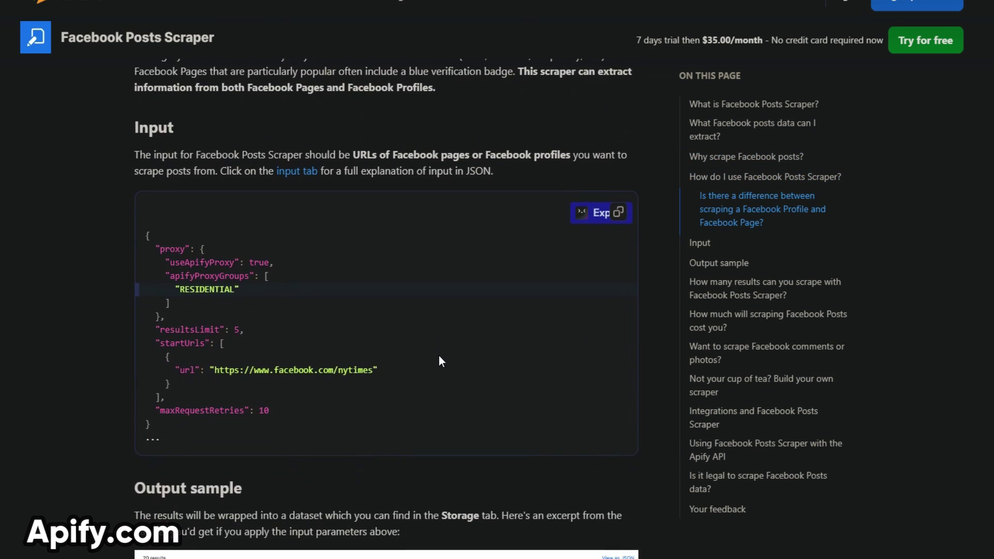
pyautogui.scroll(-4, 440, 361)
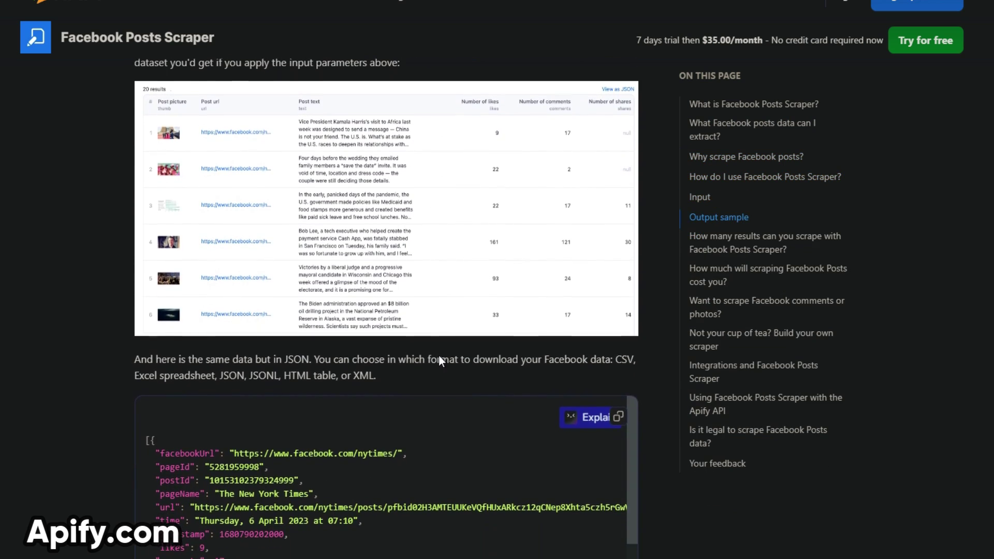
pyautogui.scroll(-2, 439, 355)
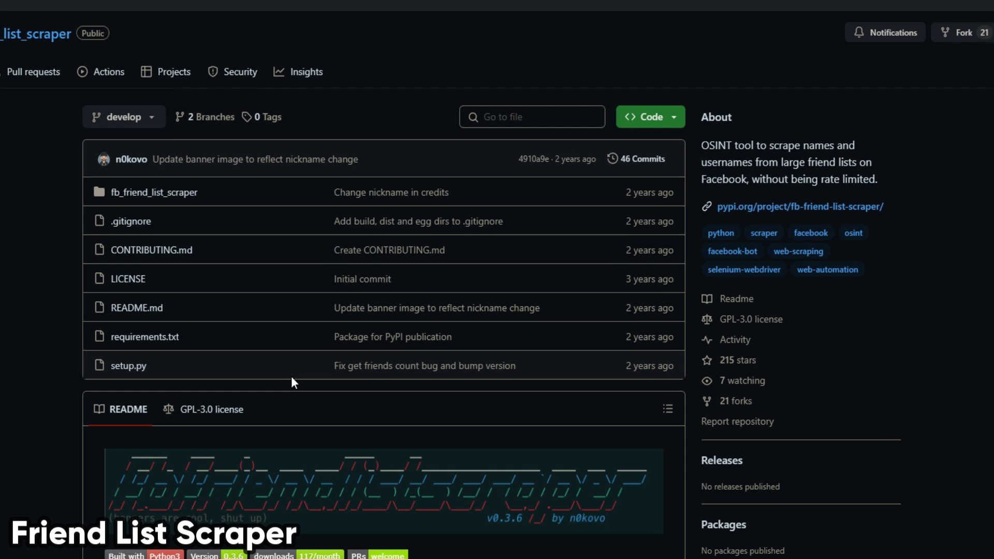
# - Scroll the fb_friend_list_scraper README down to its Usage options and command examples
pyautogui.scroll(-5, 918, 484)
pyautogui.scroll(-4, 968, 495)
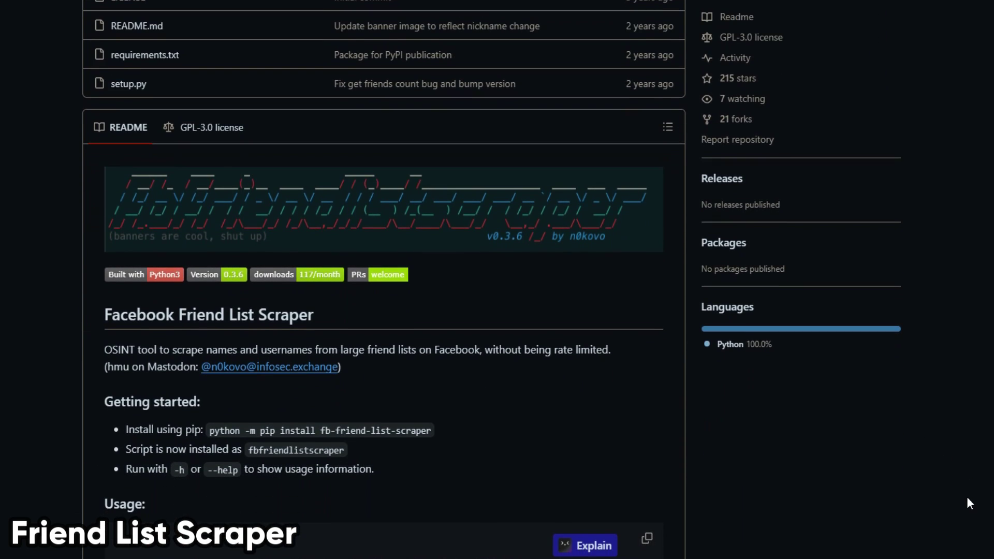
pyautogui.scroll(-5, 967, 498)
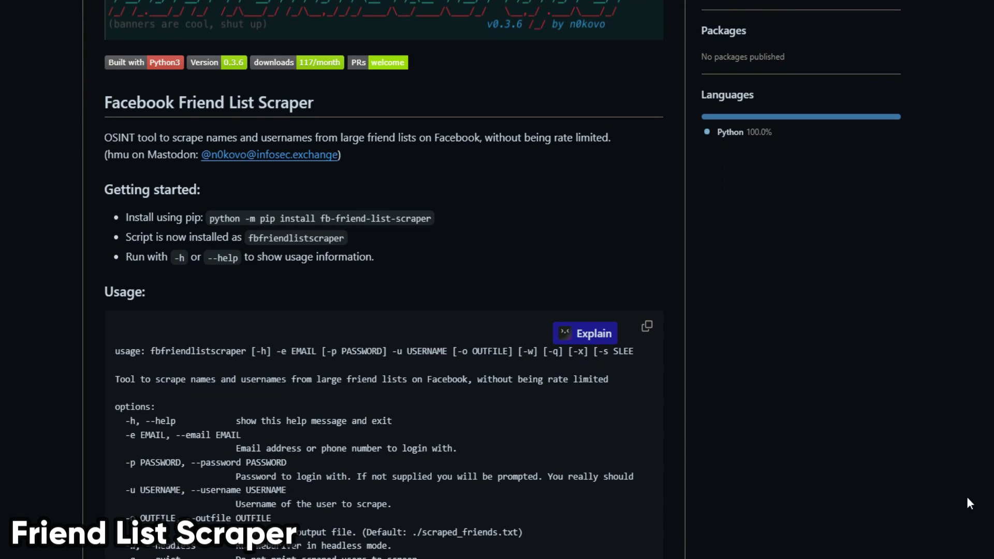
pyautogui.scroll(-4, 969, 500)
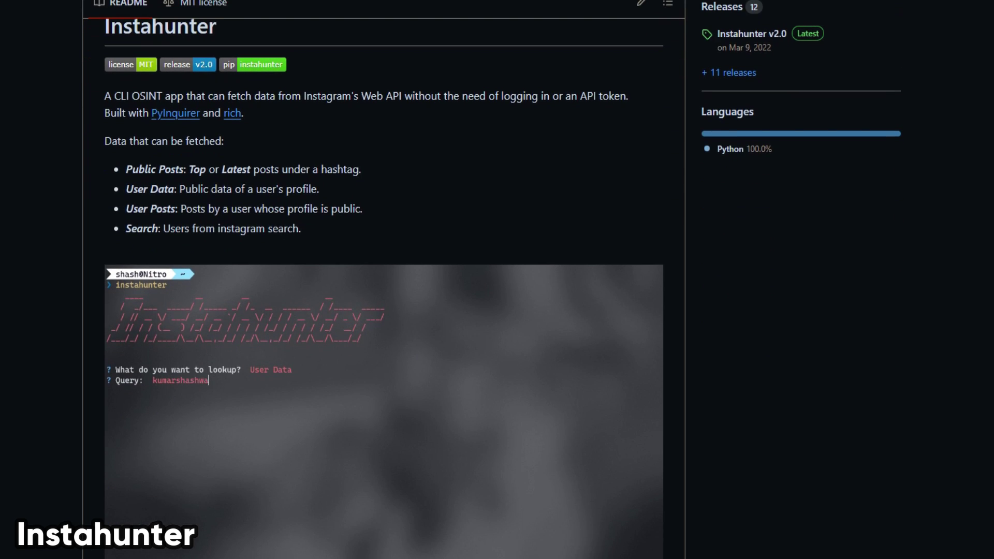
# - Scroll the Instahunter, Osintgram and Terra READMEs, then InstagramOSINT's extracted-details list and Usage section
pyautogui.scroll(-1, 383, 290)
pyautogui.scroll(-1, 383, 290)
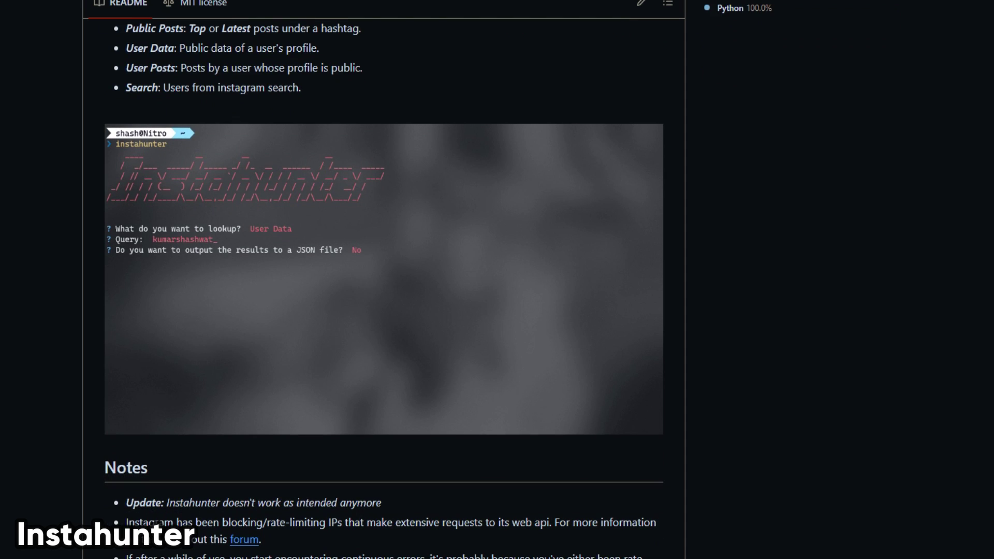
pyautogui.scroll(-1, 384, 290)
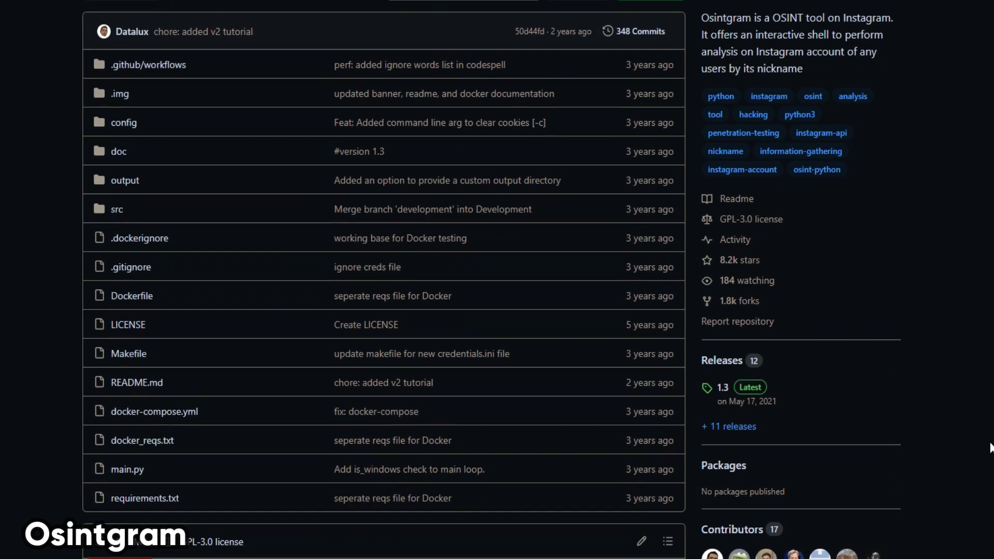
pyautogui.scroll(-5, 991, 448)
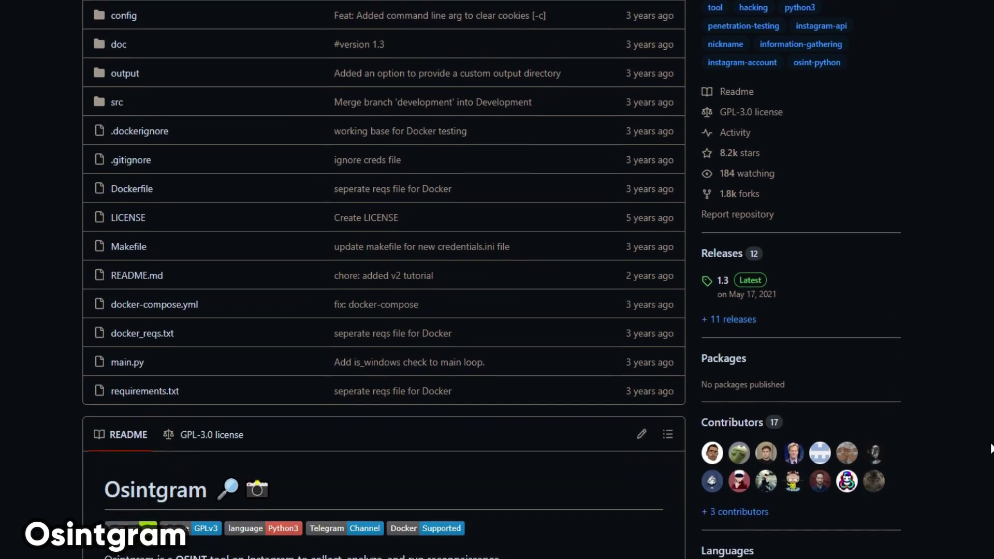
pyautogui.scroll(-5, 991, 448)
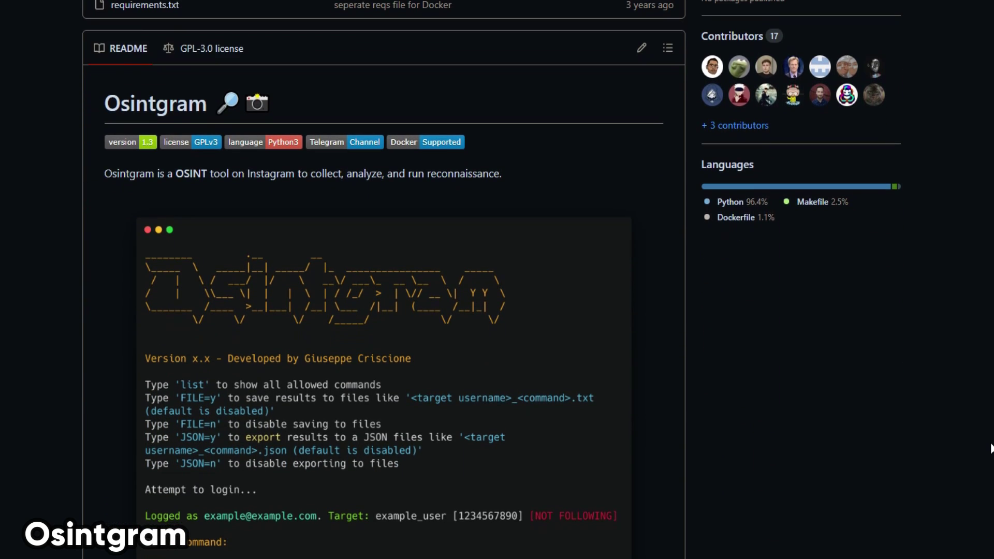
pyautogui.scroll(-6, 991, 448)
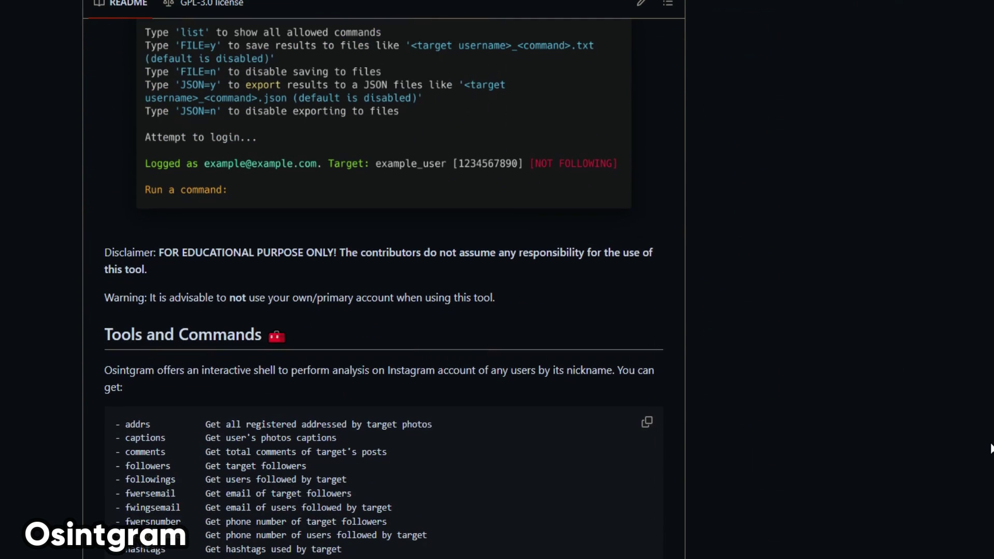
pyautogui.scroll(-6, 991, 448)
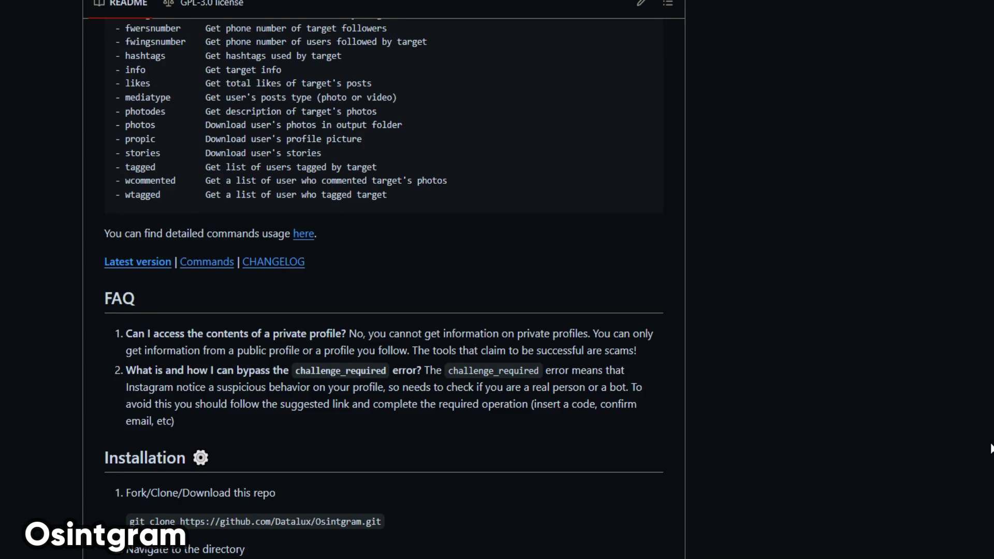
pyautogui.scroll(-6, 991, 448)
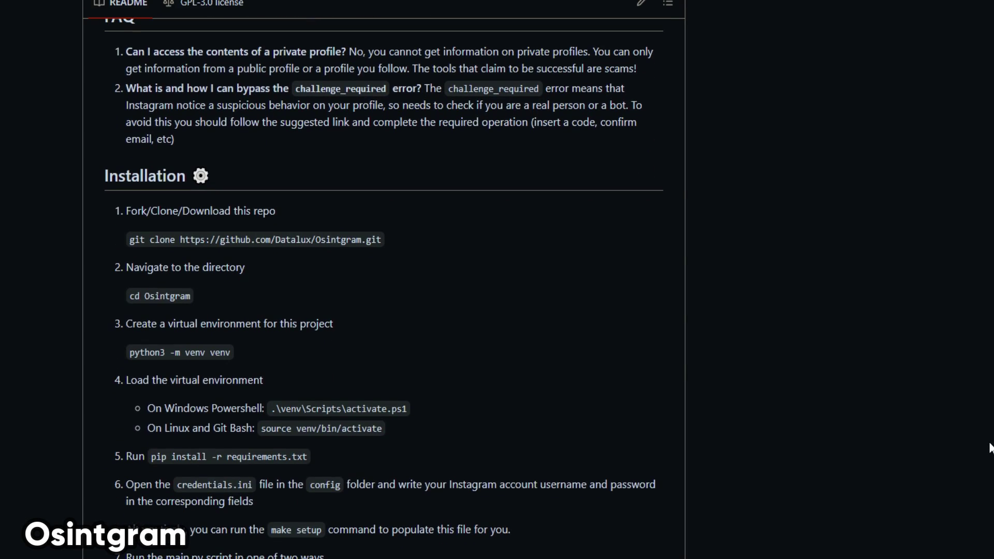
pyautogui.scroll(-3, 990, 448)
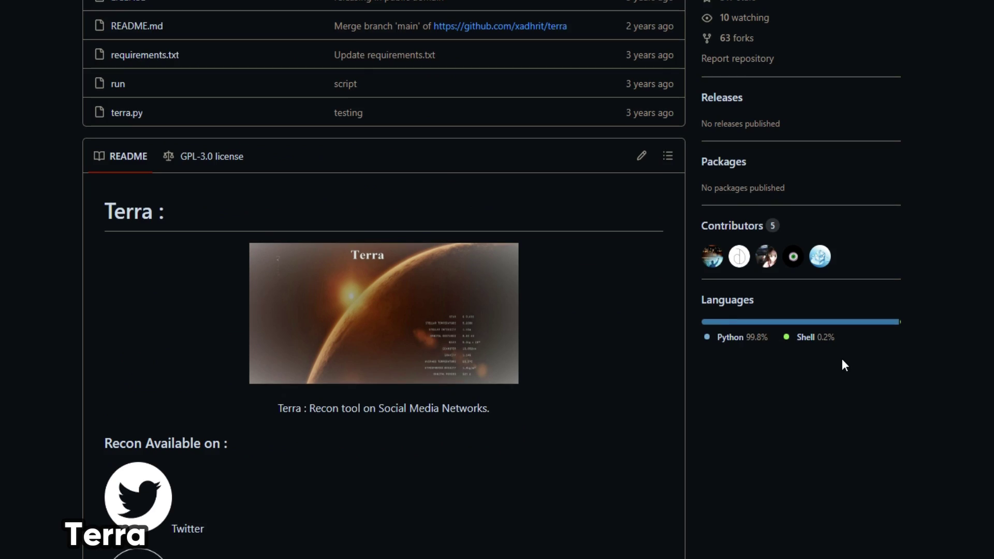
pyautogui.scroll(-1, 842, 362)
pyautogui.scroll(-2, 843, 361)
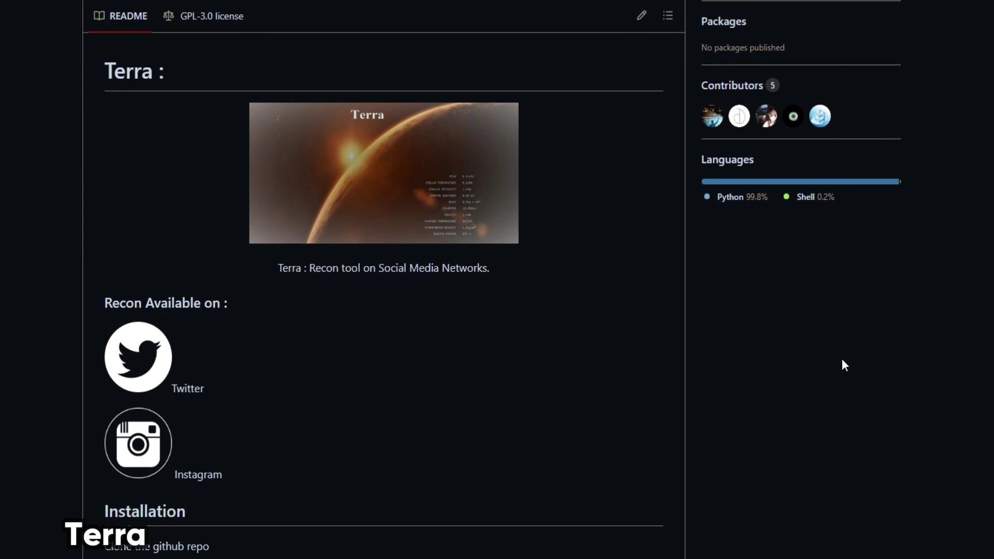
pyautogui.scroll(-4, 843, 365)
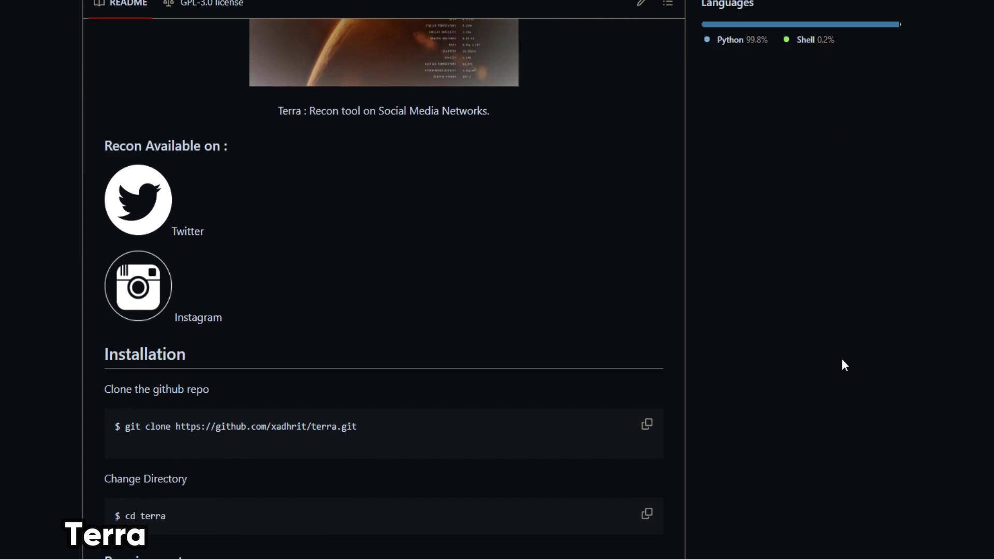
pyautogui.scroll(-5, 844, 359)
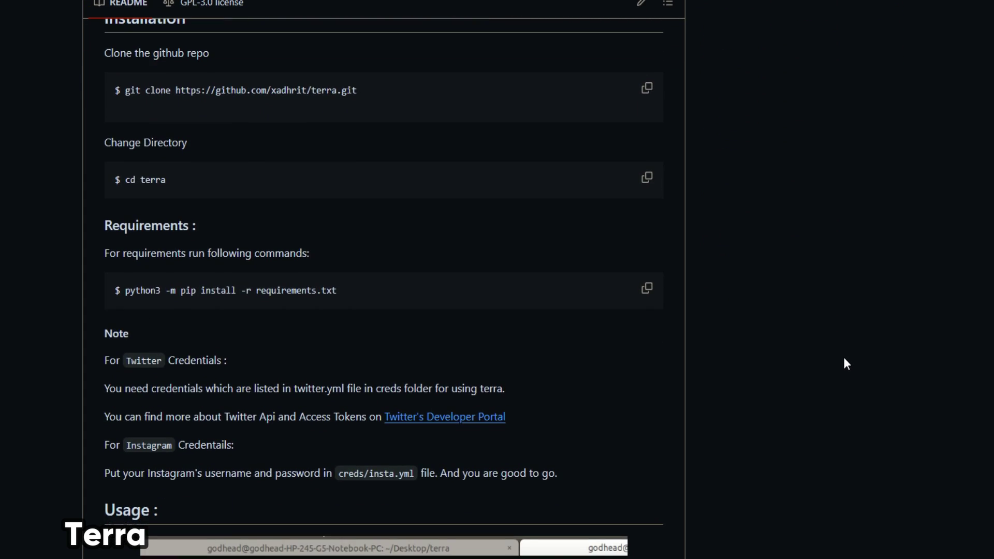
pyautogui.scroll(-4, 844, 358)
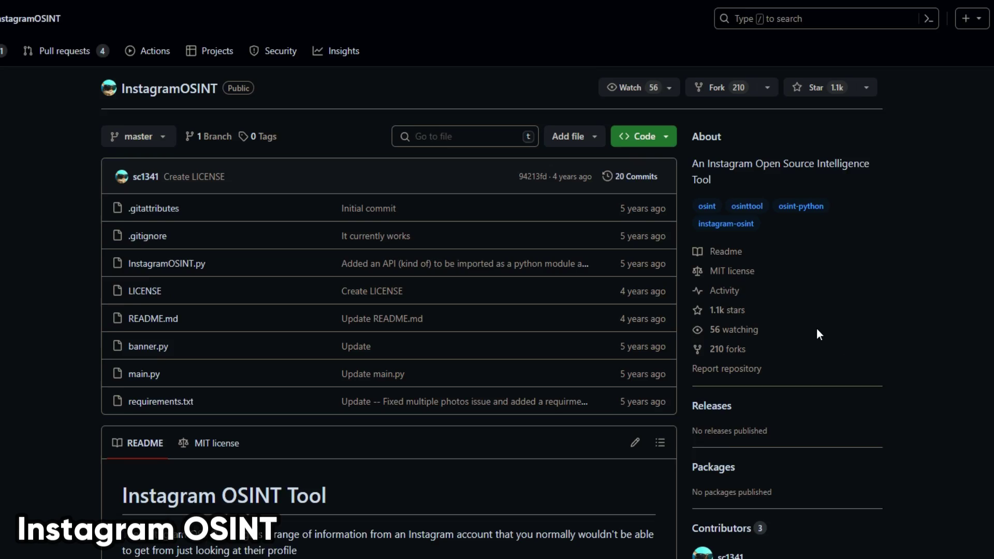
pyautogui.scroll(-3, 817, 333)
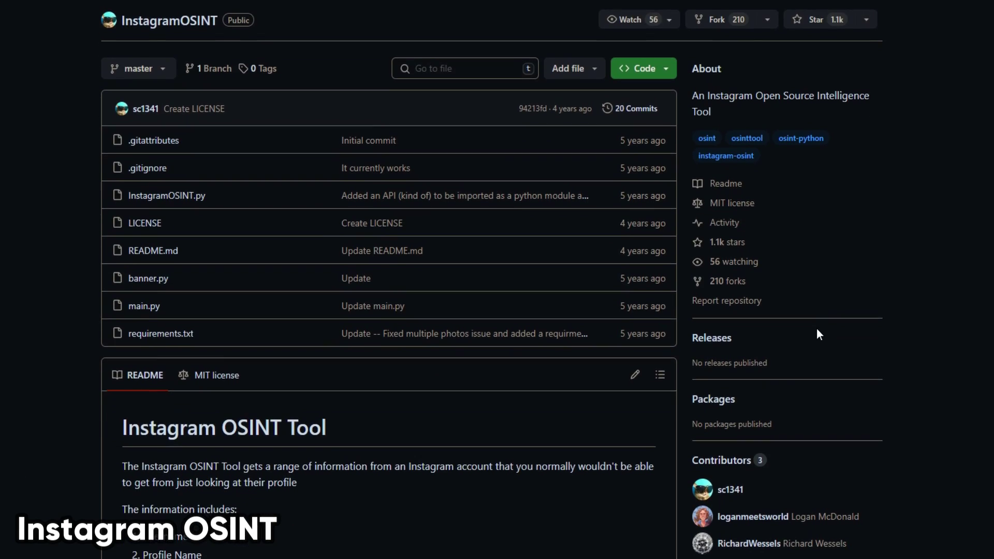
pyautogui.scroll(-1, 819, 336)
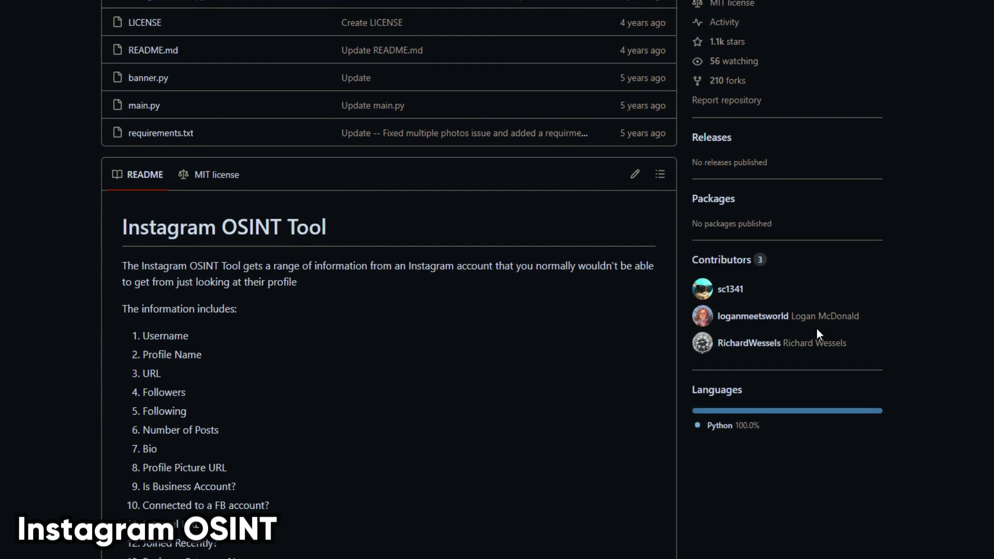
pyautogui.scroll(-1, 819, 334)
pyautogui.scroll(-4, 818, 334)
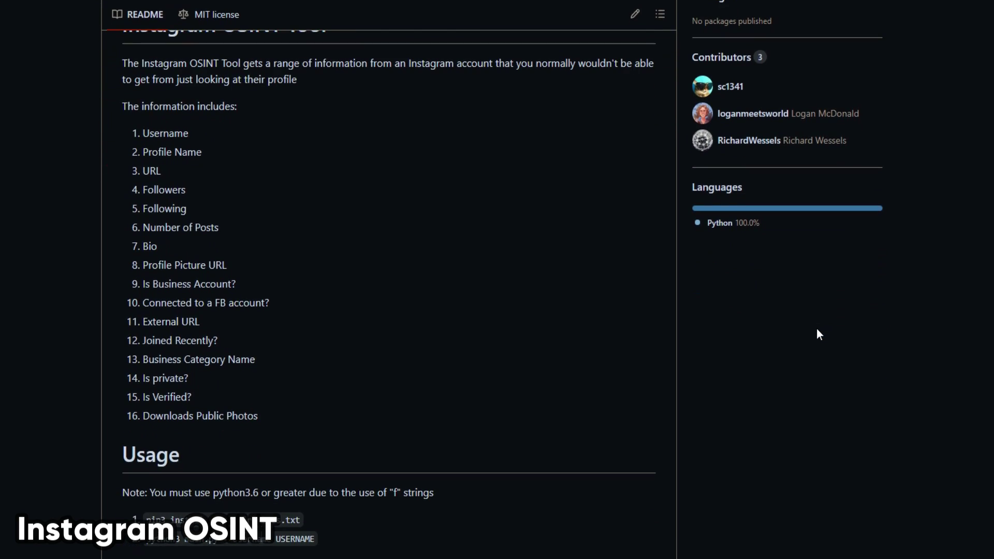
pyautogui.scroll(-5, 819, 333)
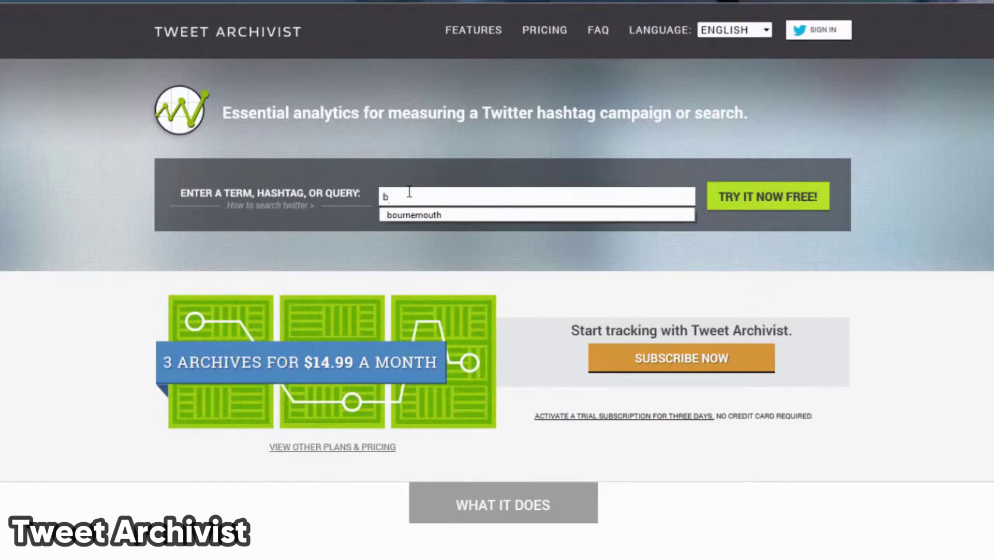
# - Search Tweet Archivist for bournemouth, then scroll Google's site:TWITTER.COM/kanyewest tweet results
pyautogui.press('Down')
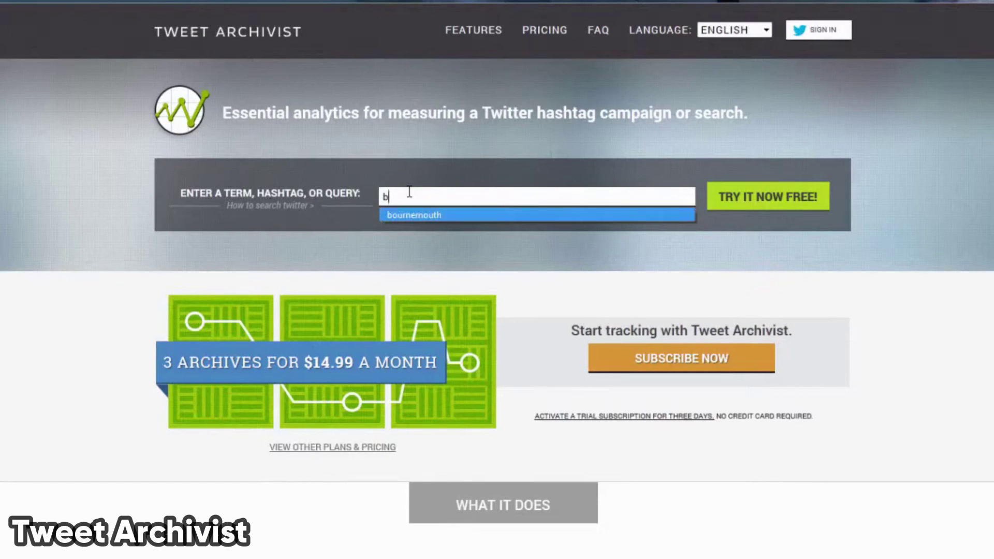
pyautogui.press('Return')
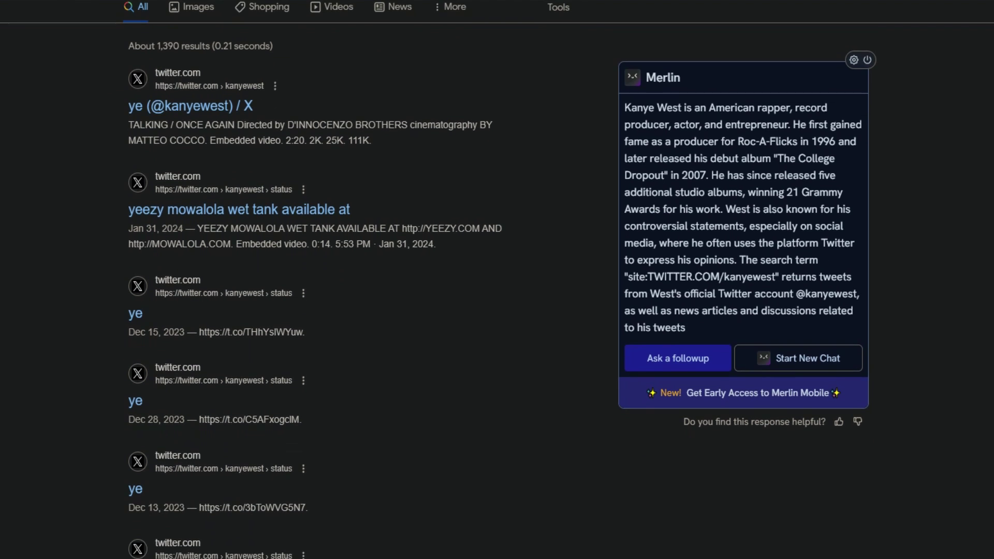
pyautogui.scroll(-3, 331, 290)
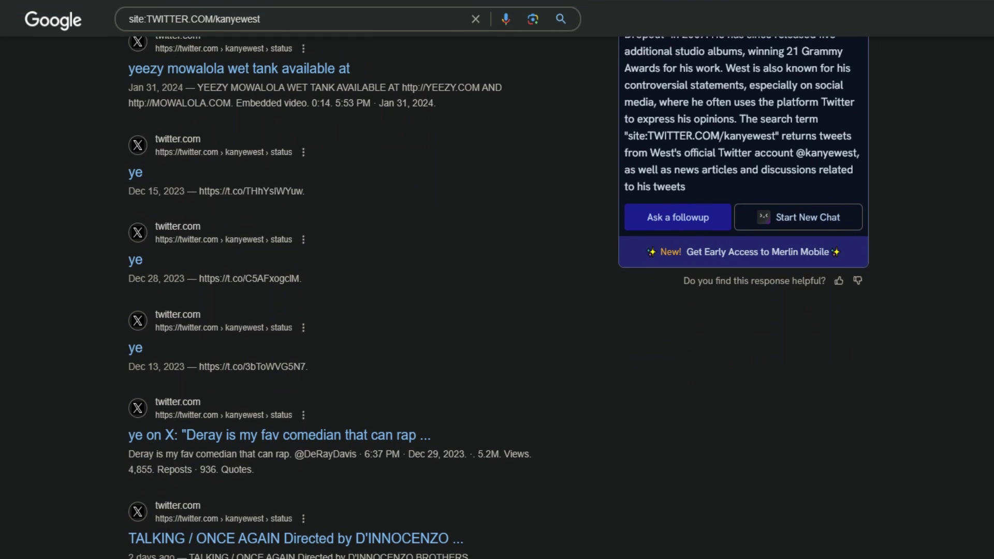
pyautogui.scroll(-2, 331, 290)
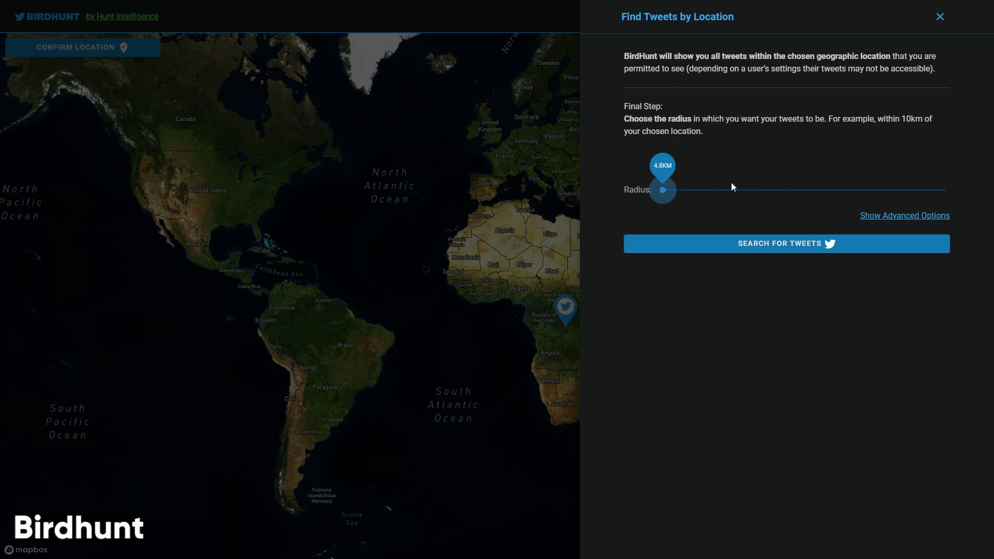
# - Run the Birdhunt location tweet search and a Foller name search, then review the results
pyautogui.click(788, 250)
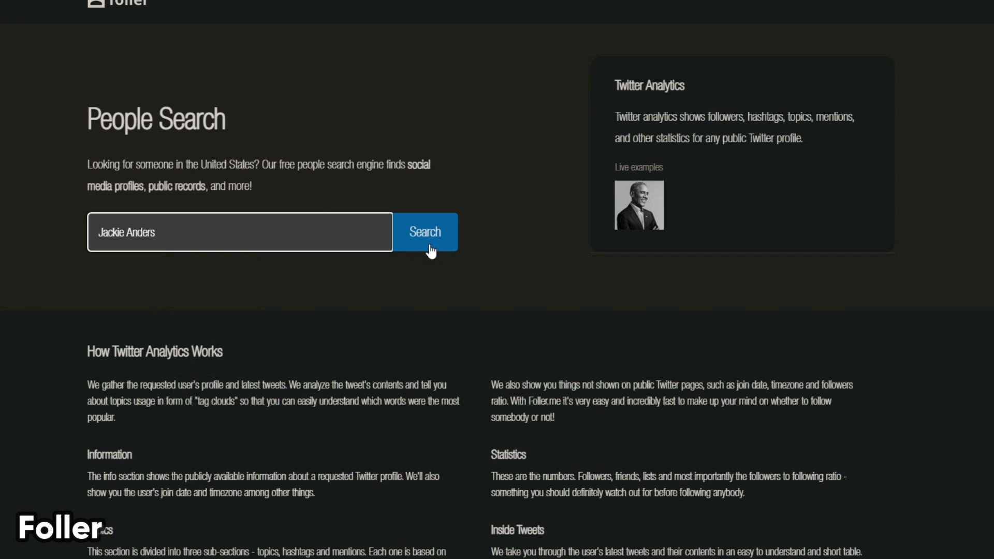
pyautogui.click(431, 251)
pyautogui.scroll(-3, 802, 373)
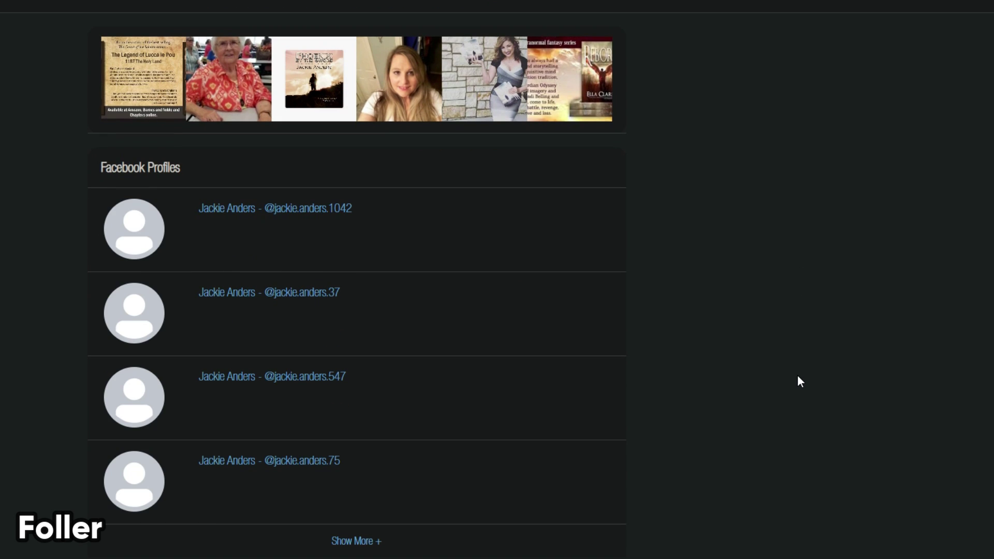
pyautogui.scroll(-14, 800, 381)
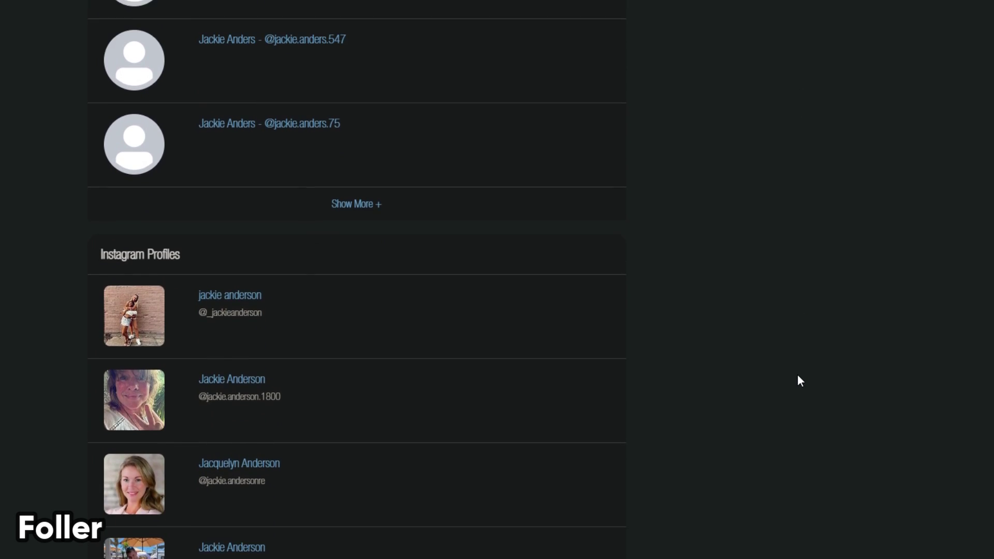
pyautogui.scroll(-15, 798, 376)
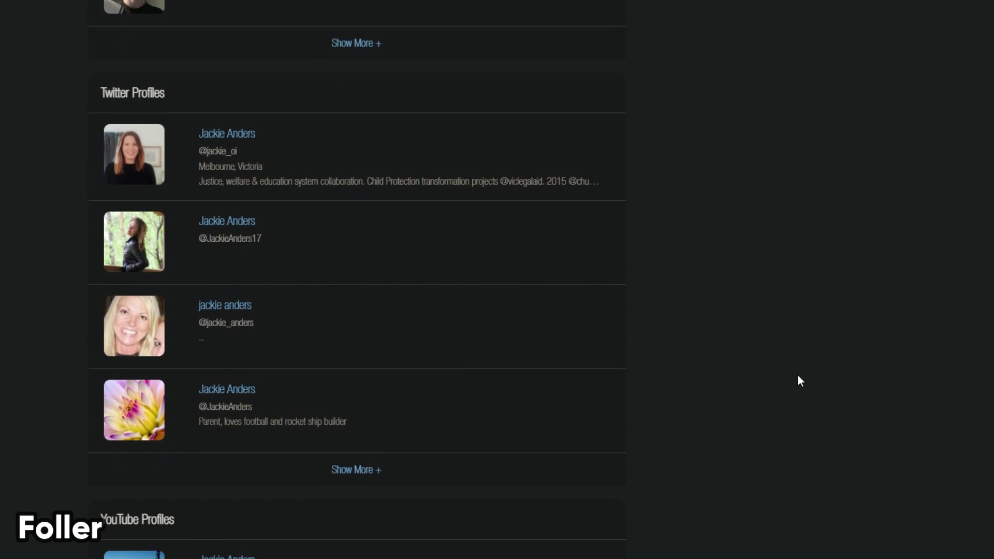
# - Scroll the Twitter Profile Analyzer and Twitter Intelligence READMEs down to the usage commands
pyautogui.scroll(10, 802, 375)
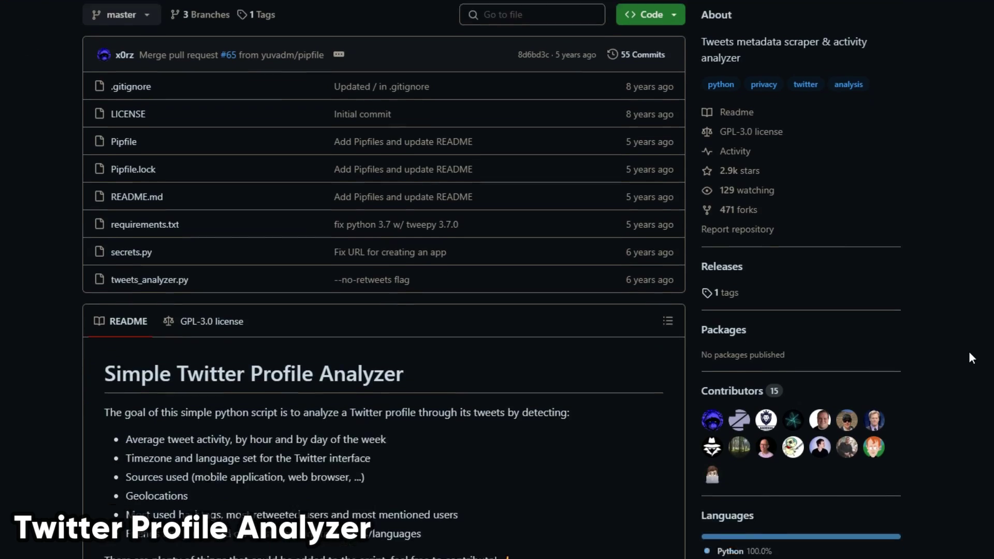
pyautogui.scroll(-3, 970, 356)
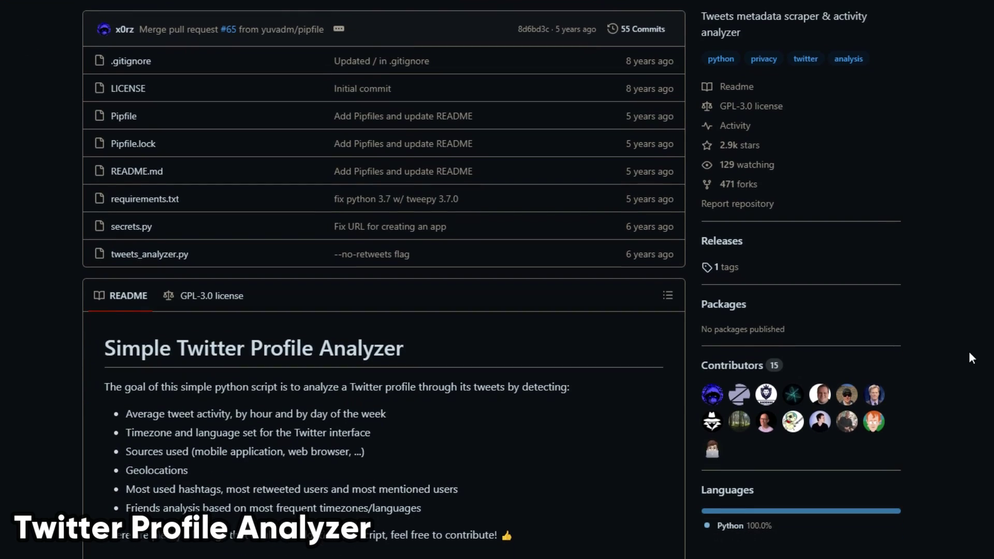
pyautogui.scroll(-6, 971, 359)
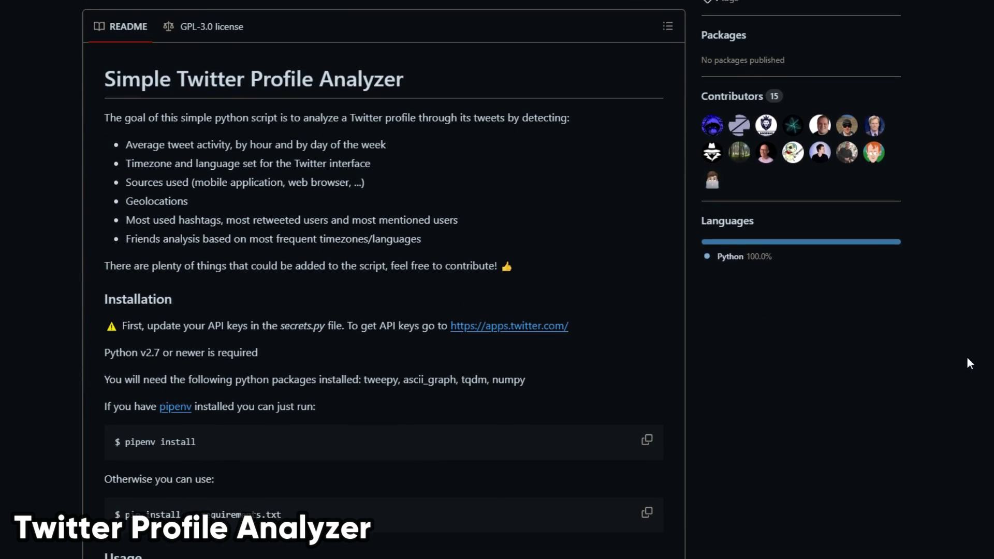
pyautogui.scroll(-3, 967, 356)
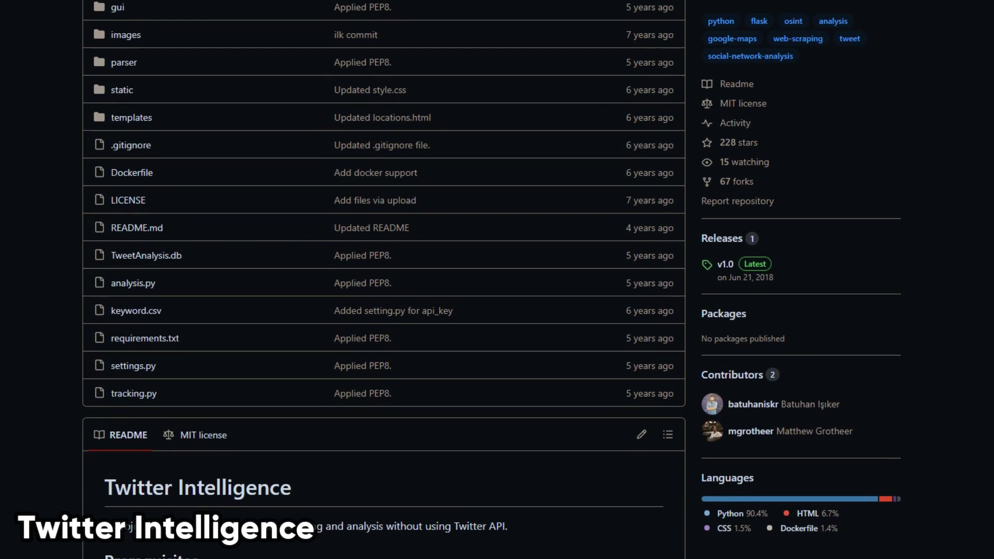
pyautogui.scroll(-3, 383, 279)
pyautogui.scroll(-9, 383, 279)
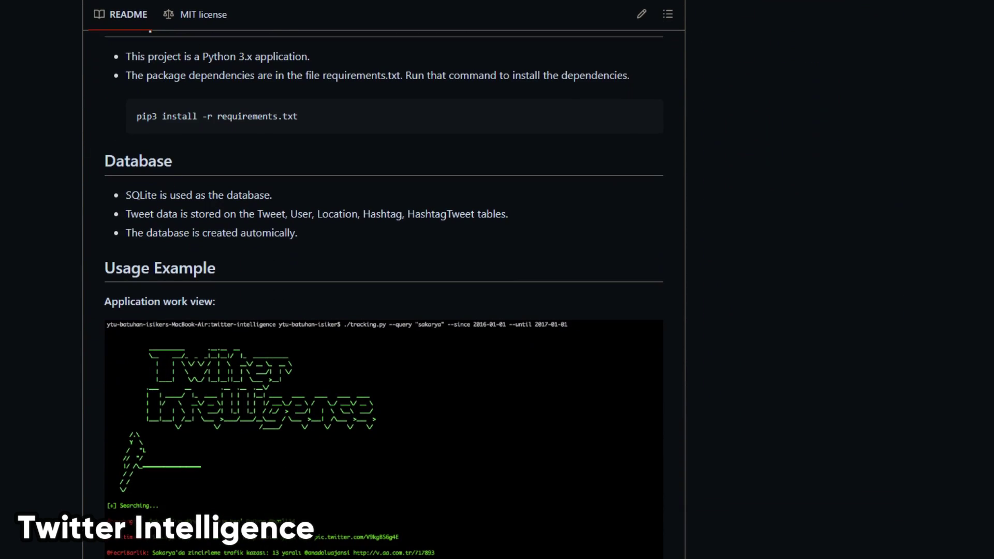
pyautogui.scroll(-8, 384, 280)
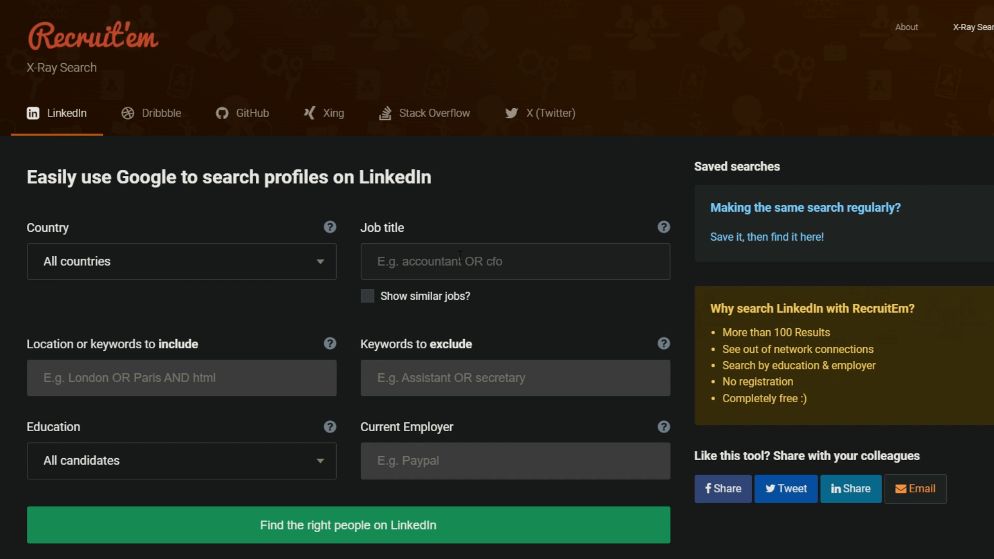
# - Set Recruit'em's job title to Game Developer and the country to Japan
pyautogui.write('game de')
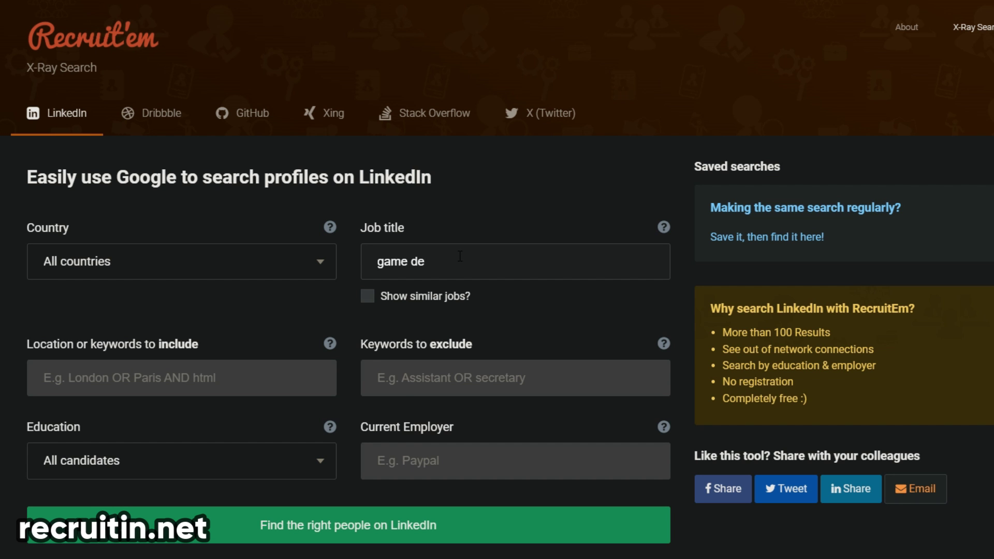
pyautogui.click(455, 301)
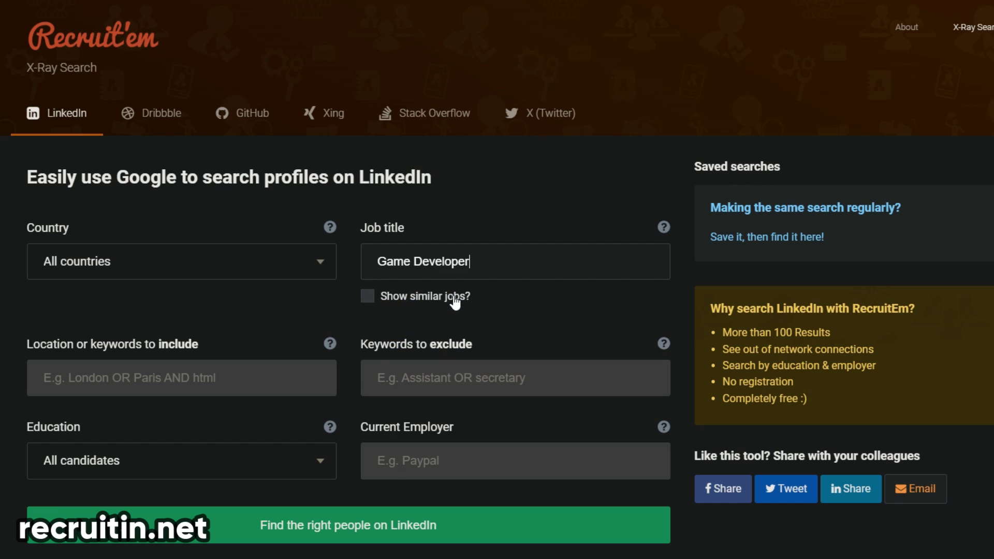
pyautogui.click(293, 269)
pyautogui.write('japan')
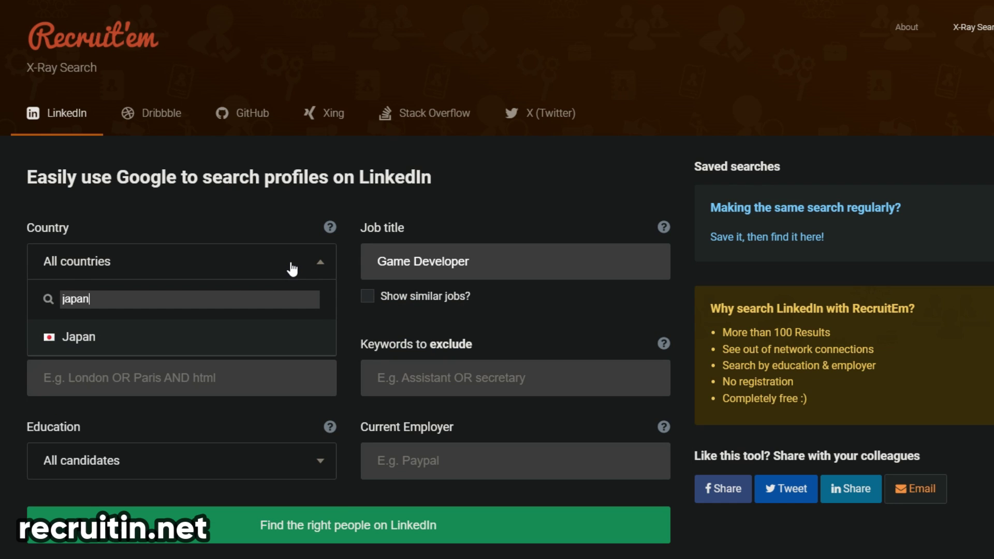
pyautogui.click(213, 330)
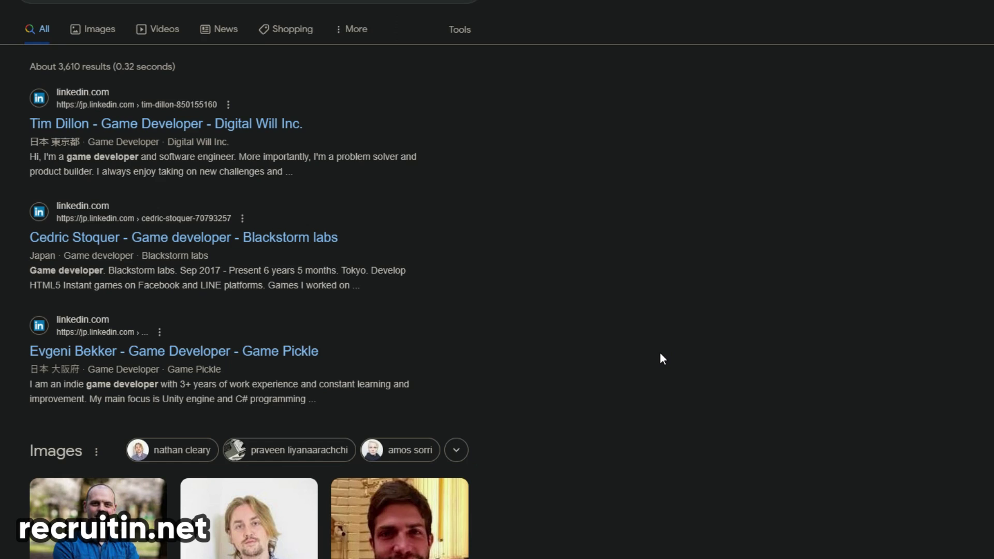
# - Scroll through the Google results listing Game Developer LinkedIn profiles in Japan
pyautogui.scroll(-7, 661, 354)
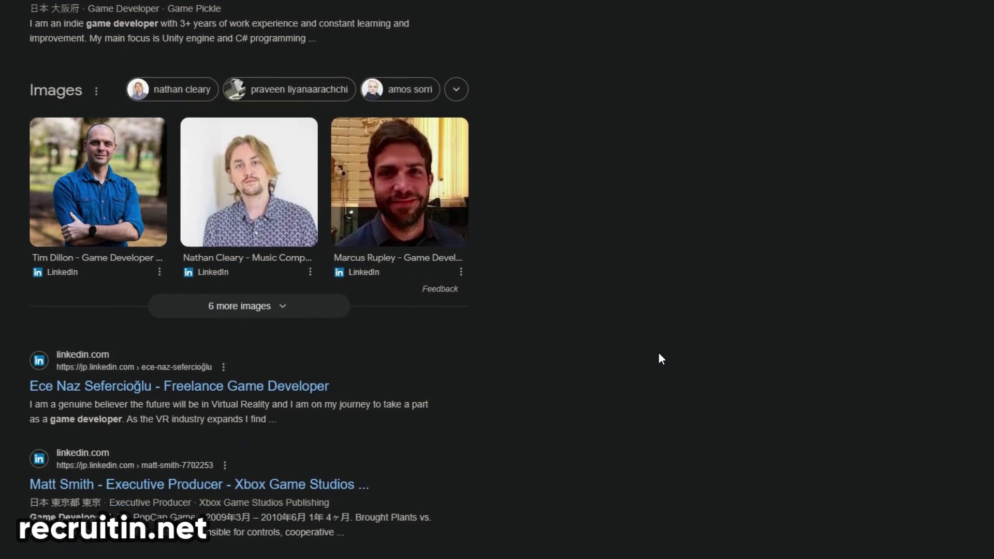
pyautogui.scroll(-6, 659, 354)
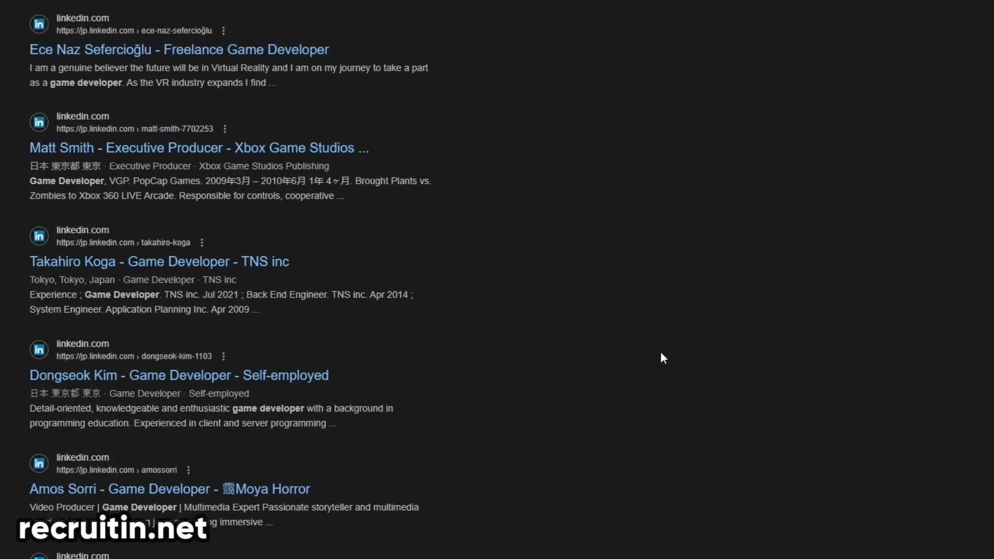
pyautogui.scroll(-2, 661, 354)
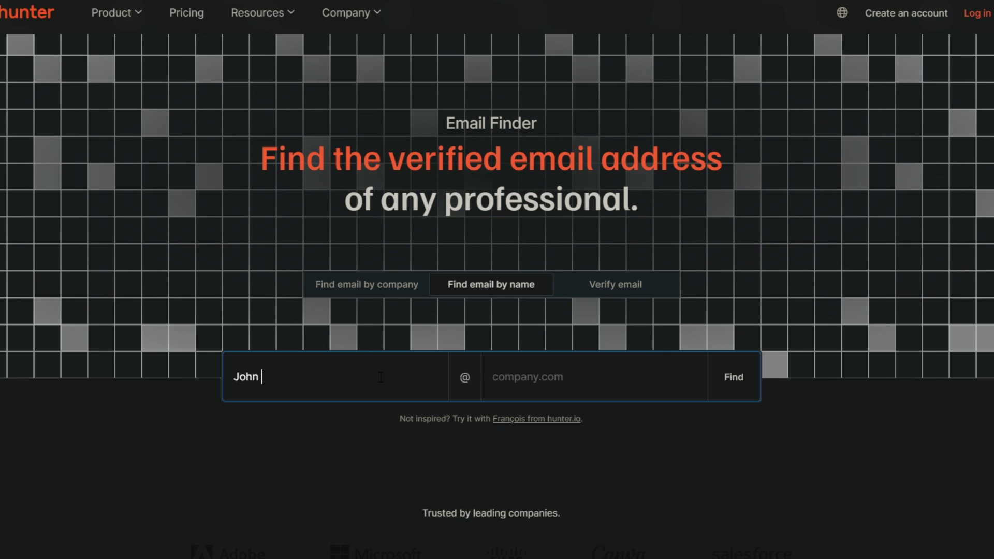
# - Find the sample person's paypal.com address on hunter.io (66% match), then generate 34 permutations of it
pyautogui.write('e')
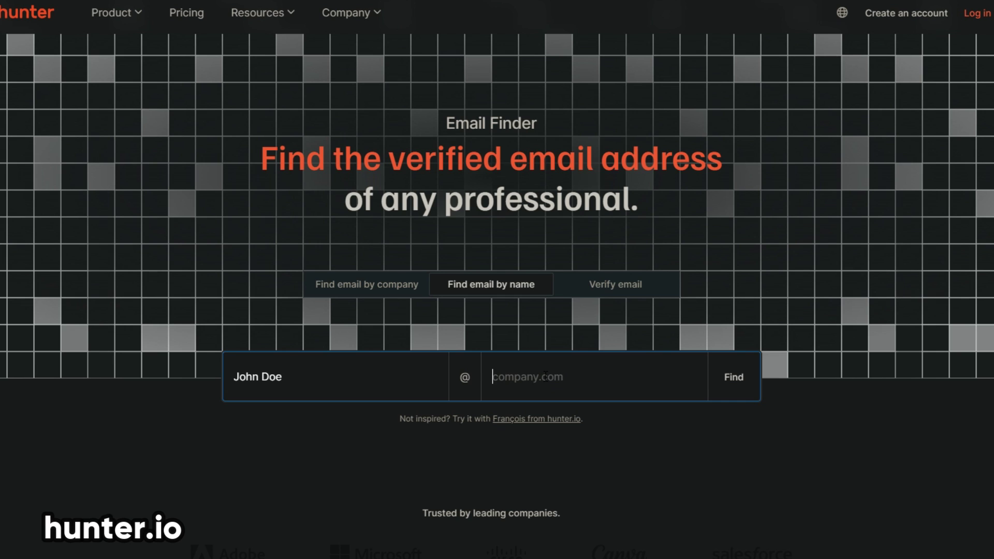
pyautogui.write('paypal')
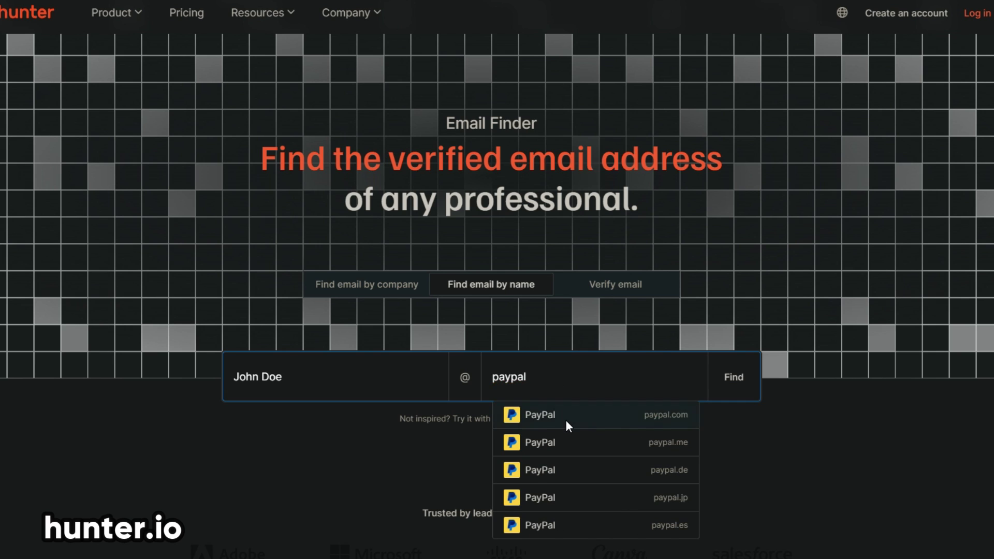
pyautogui.click(567, 421)
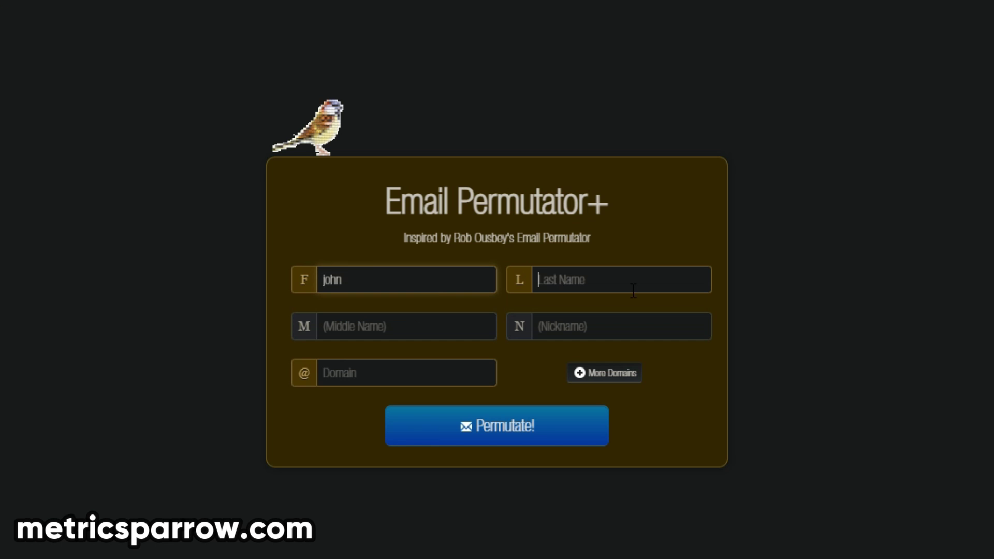
pyautogui.write('doe')
pyautogui.click(432, 363)
pyautogui.write('paypal.com')
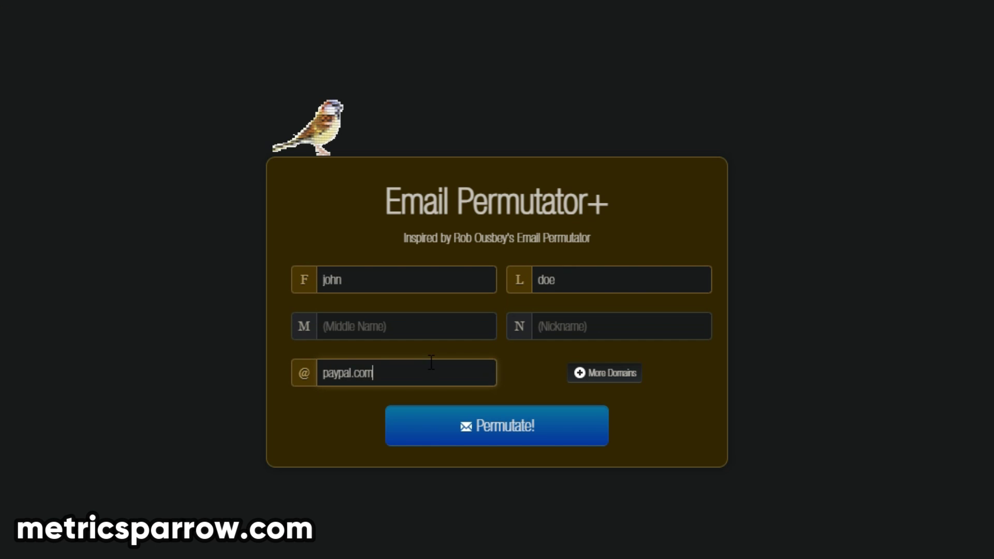
pyautogui.press('Return')
pyautogui.scroll(-10, 497, 290)
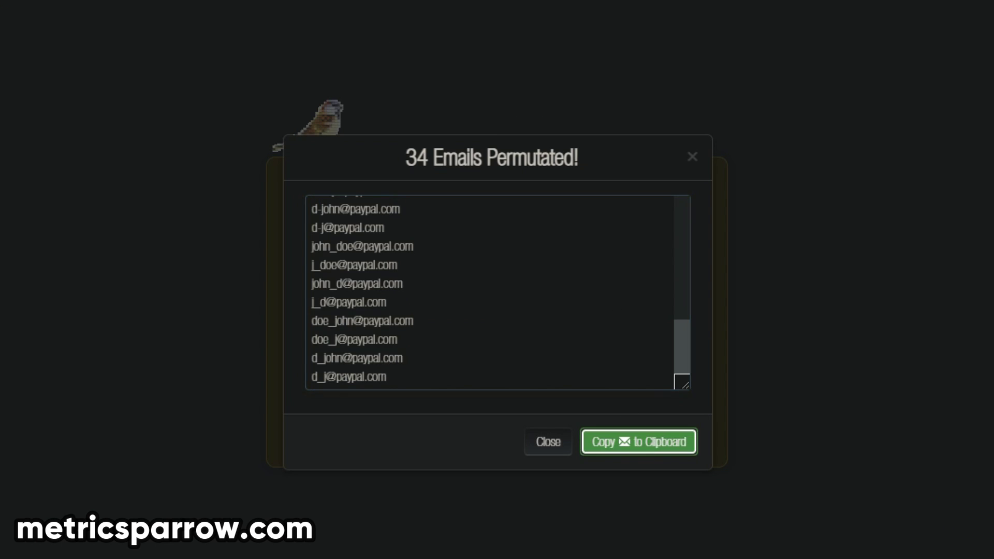